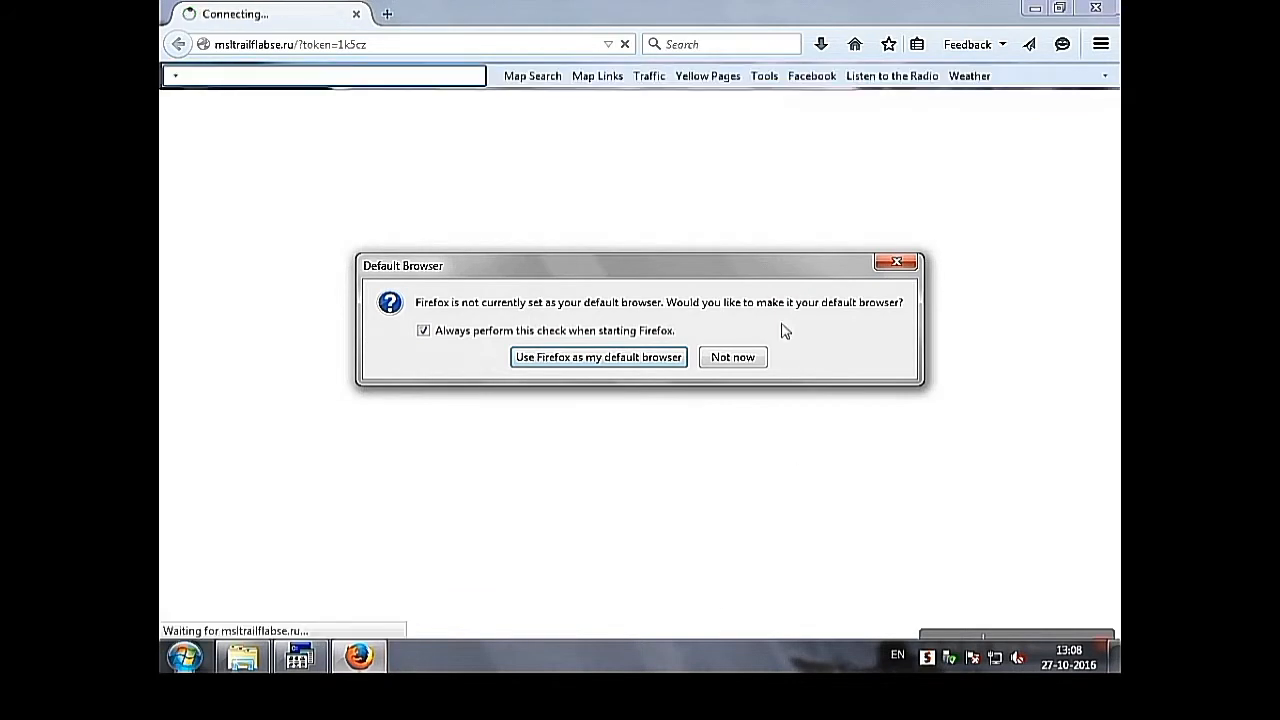
Decline making Firefox the default browser and open olchikidr.blogspot.in in a new tab
{"action": "left_click", "coordinate": [737, 359]}
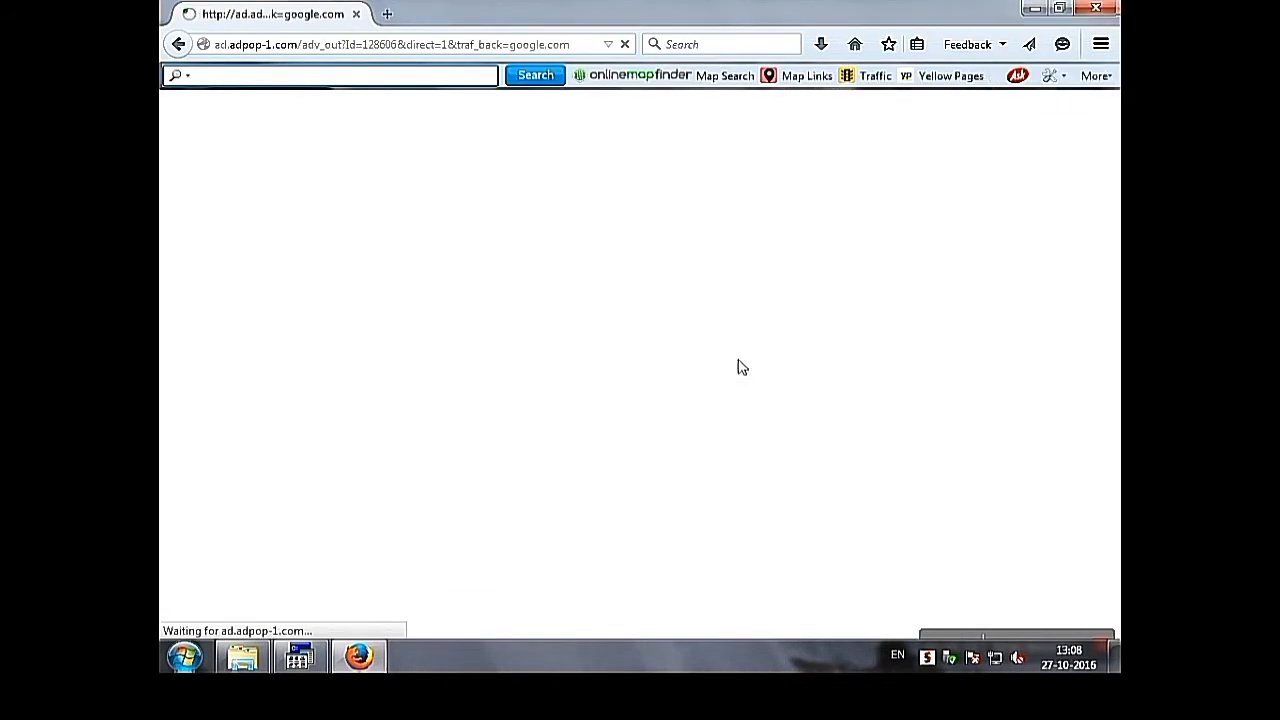
{"action": "left_click", "coordinate": [389, 15]}
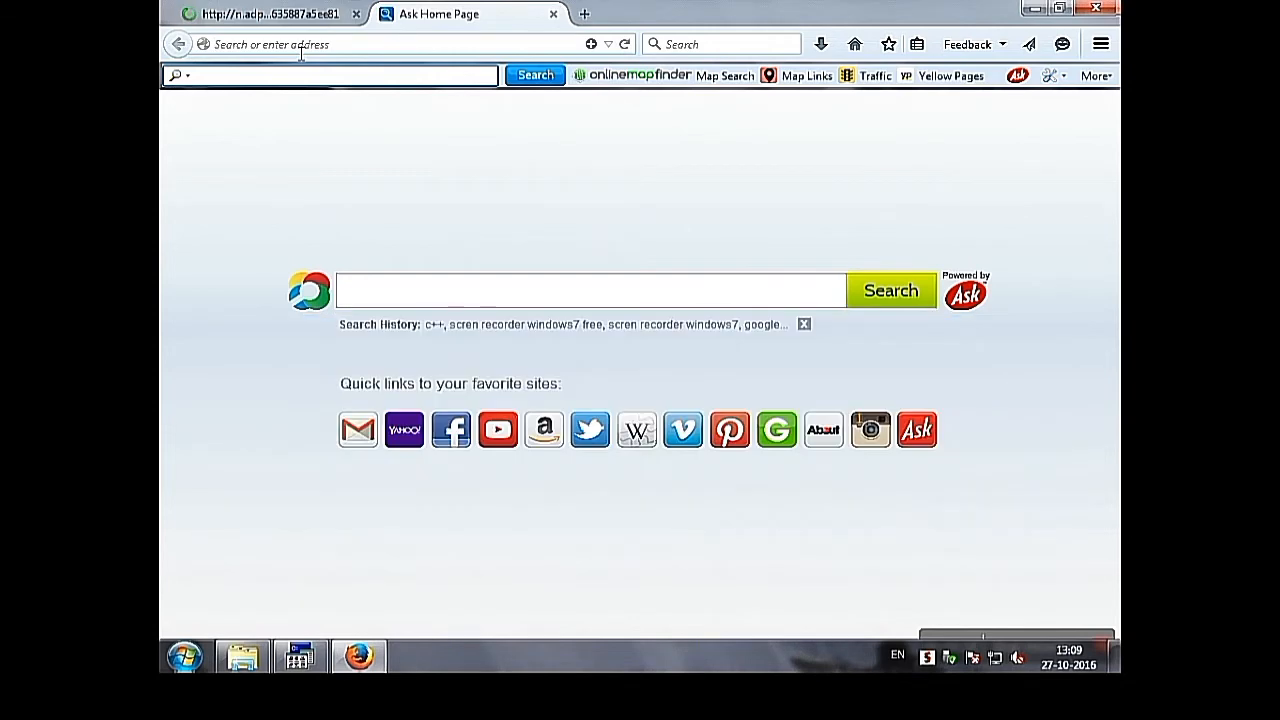
{"action": "type", "text": "olch"}
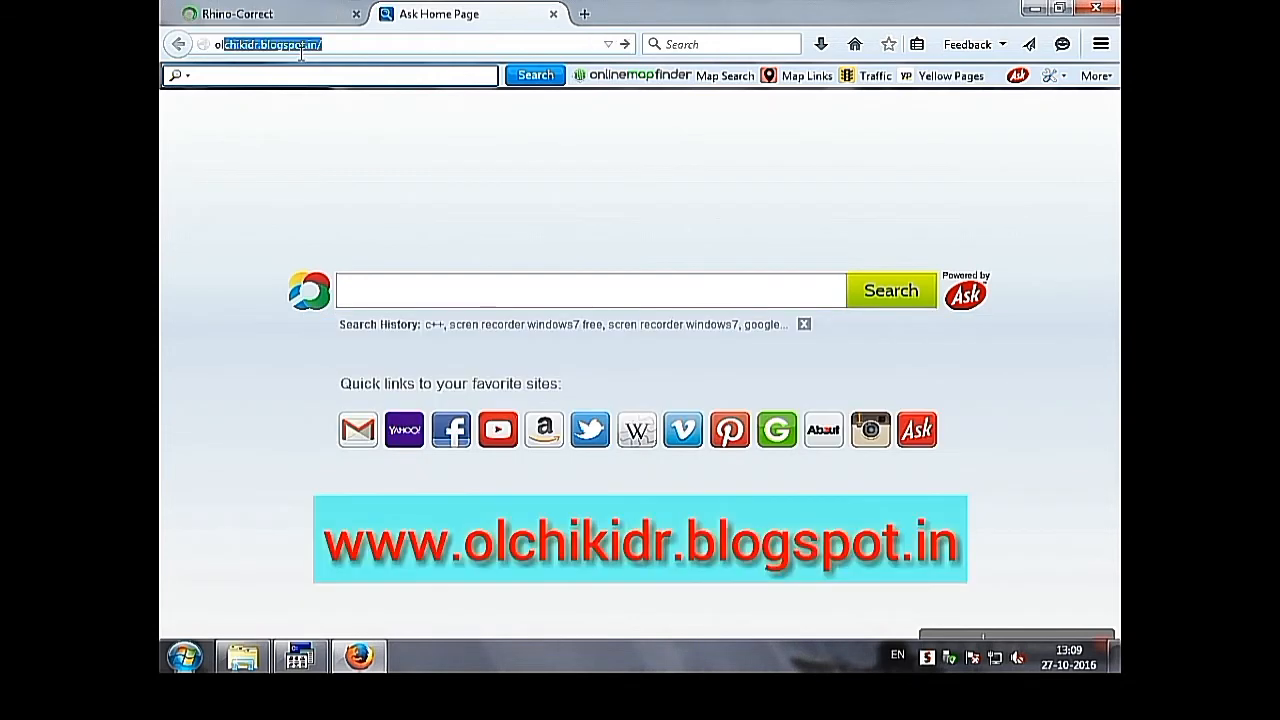
{"action": "type", "text": "ikidr"}
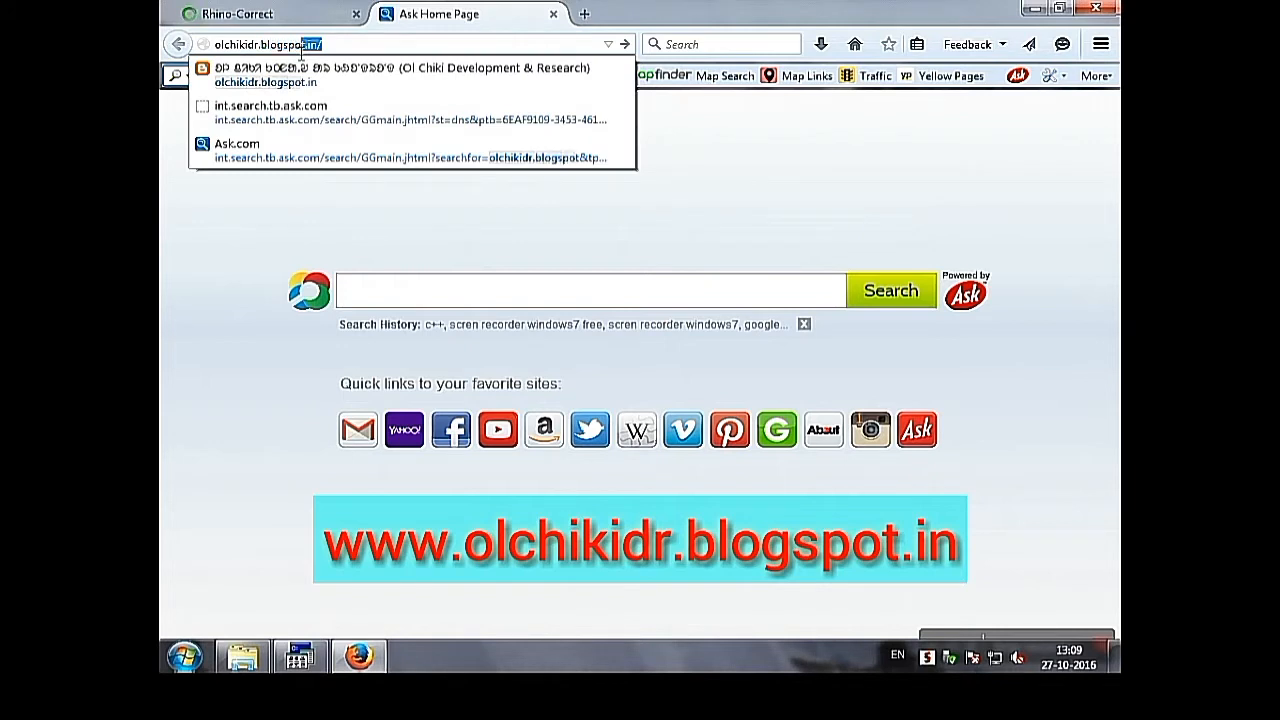
{"action": "type", "text": ".blogspot.in/"}
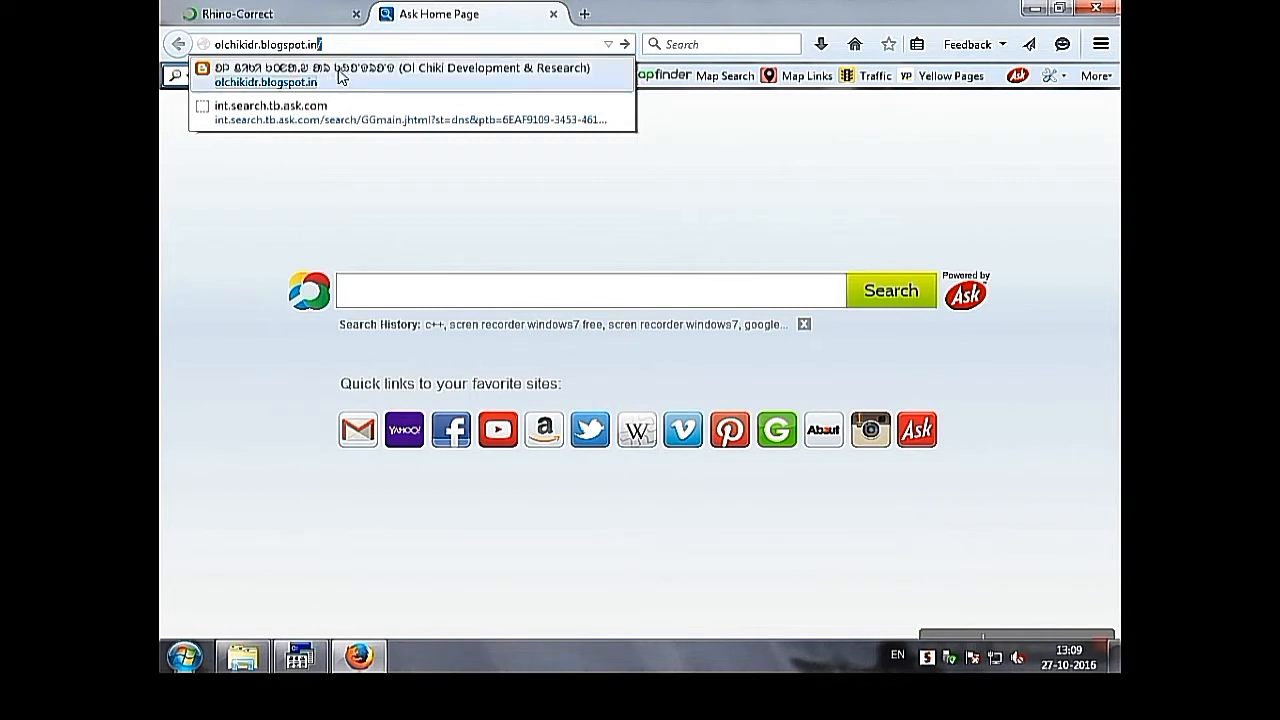
{"action": "left_click", "coordinate": [338, 77]}
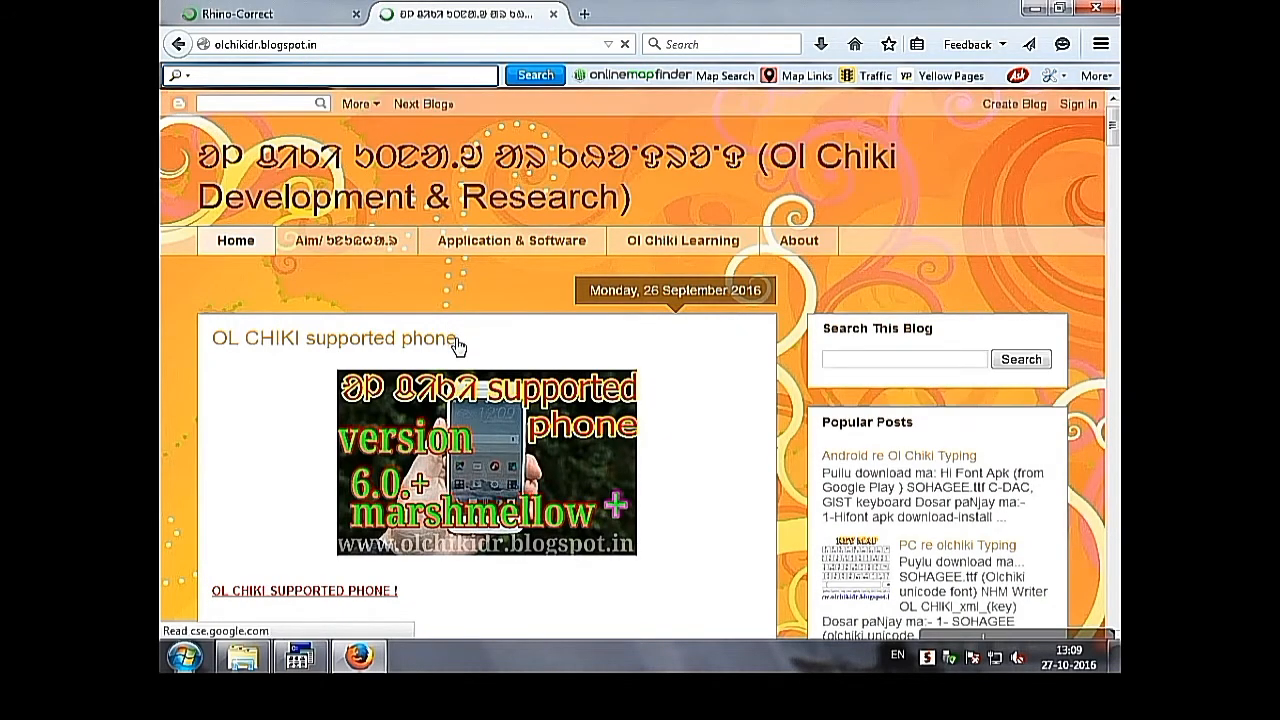
Download the SOHAGEE.ttf Ol Chiki Unicode font linked in the blog's "PC re olchiki Typing" post, saving the file
{"action": "scroll", "coordinate": [455, 345], "scroll_direction": "down", "scroll_amount": 10}
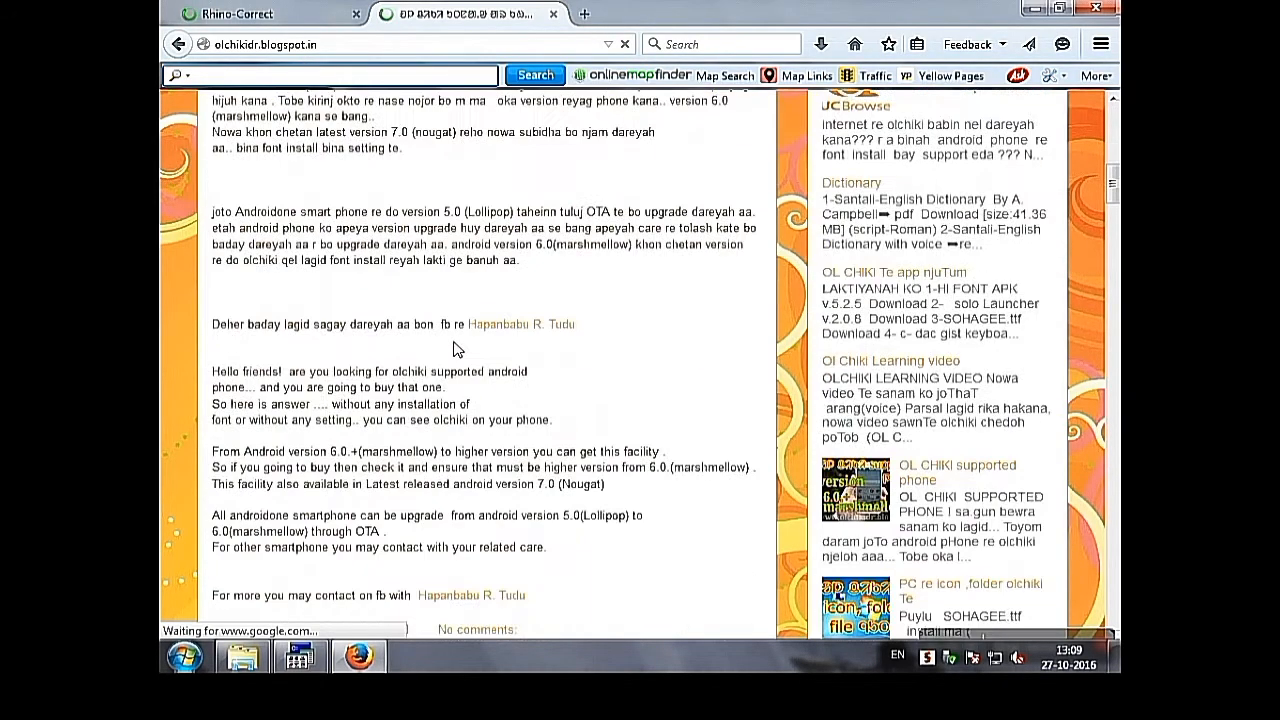
{"action": "scroll", "coordinate": [455, 348], "scroll_direction": "down", "scroll_amount": 5}
{"action": "scroll", "coordinate": [462, 350], "scroll_direction": "down", "scroll_amount": 20}
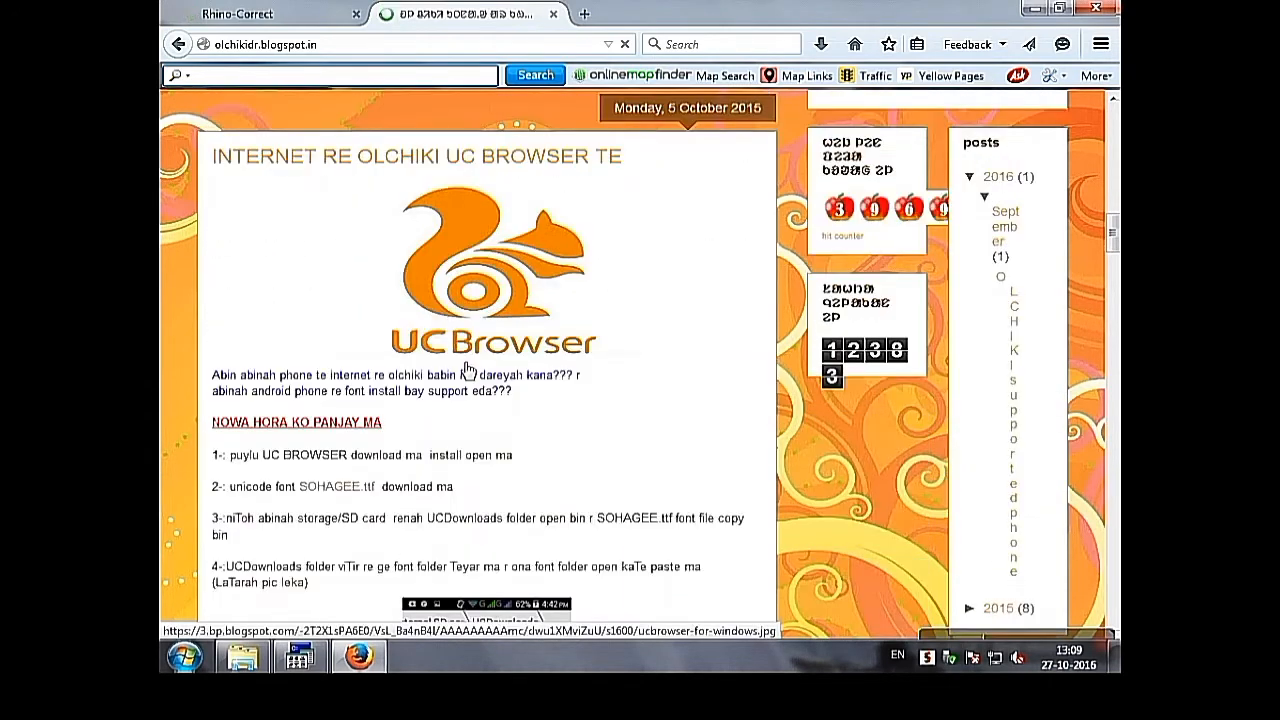
{"action": "scroll", "coordinate": [475, 395], "scroll_direction": "down", "scroll_amount": 2}
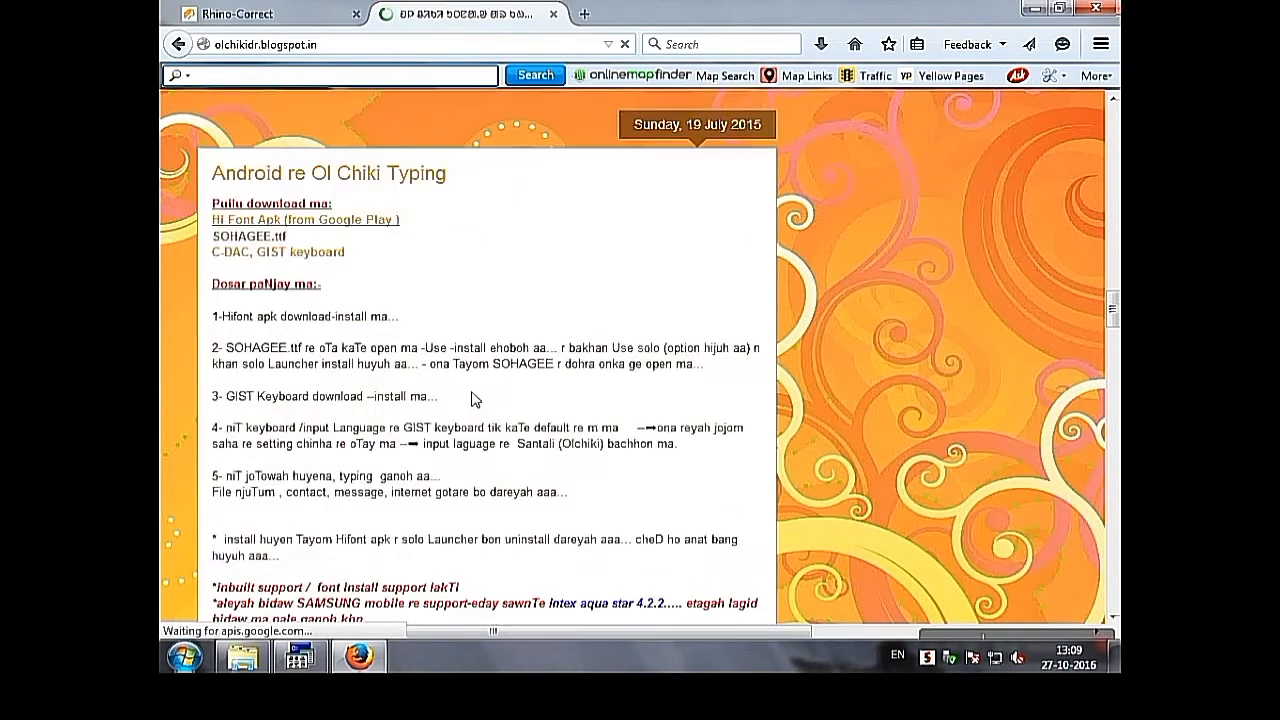
{"action": "scroll", "coordinate": [475, 398], "scroll_direction": "down", "scroll_amount": 4}
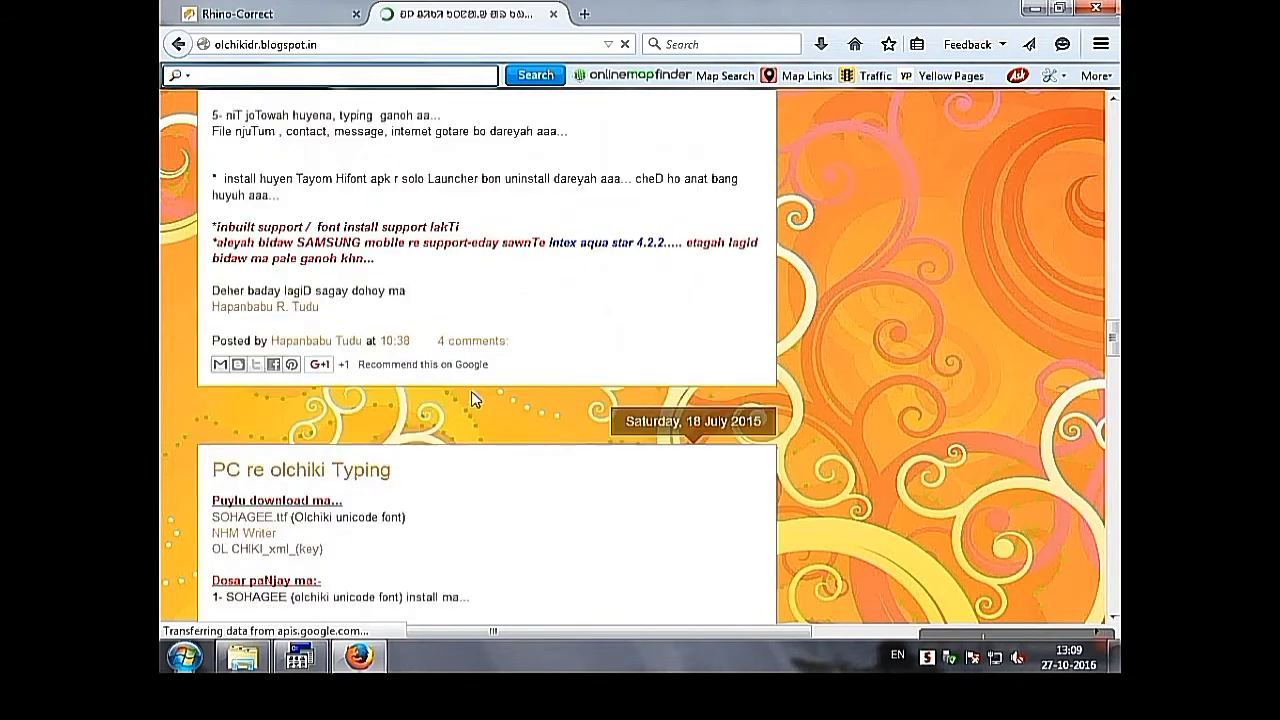
{"action": "scroll", "coordinate": [475, 395], "scroll_direction": "down", "scroll_amount": 5}
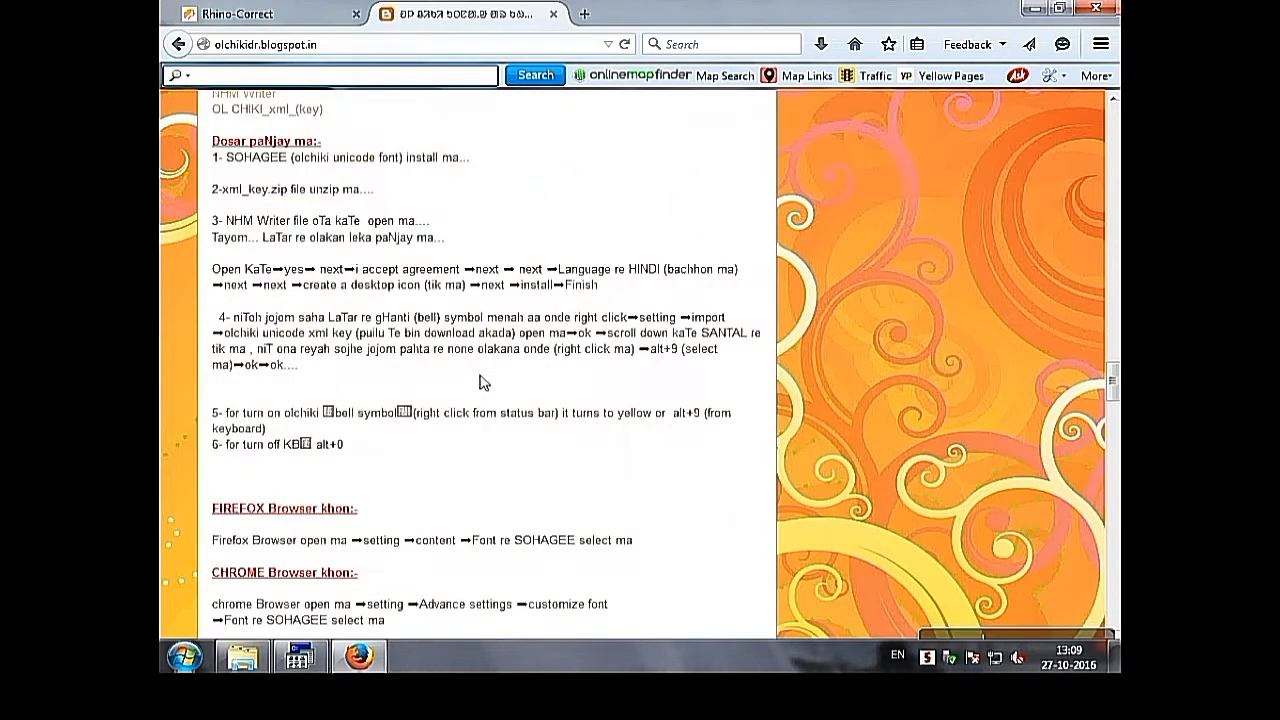
{"action": "scroll", "coordinate": [479, 380], "scroll_direction": "up", "scroll_amount": 2}
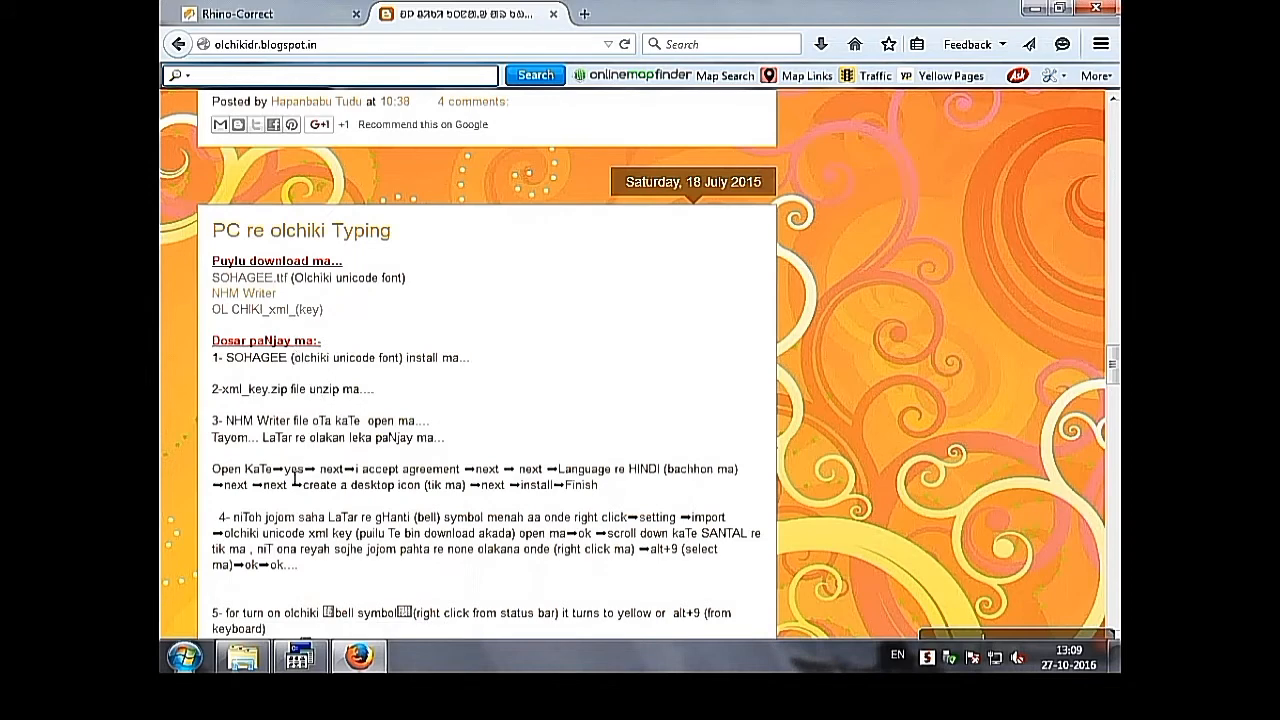
{"action": "left_click", "coordinate": [278, 285]}
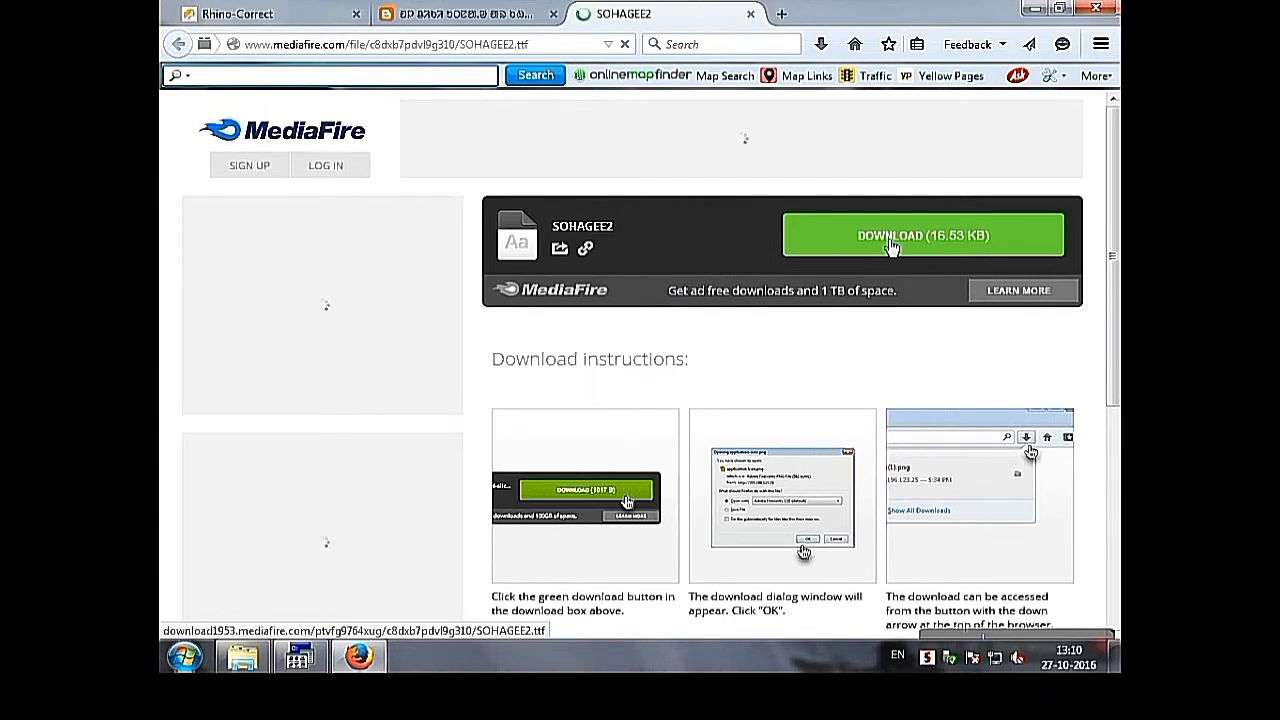
{"action": "left_click", "coordinate": [891, 246]}
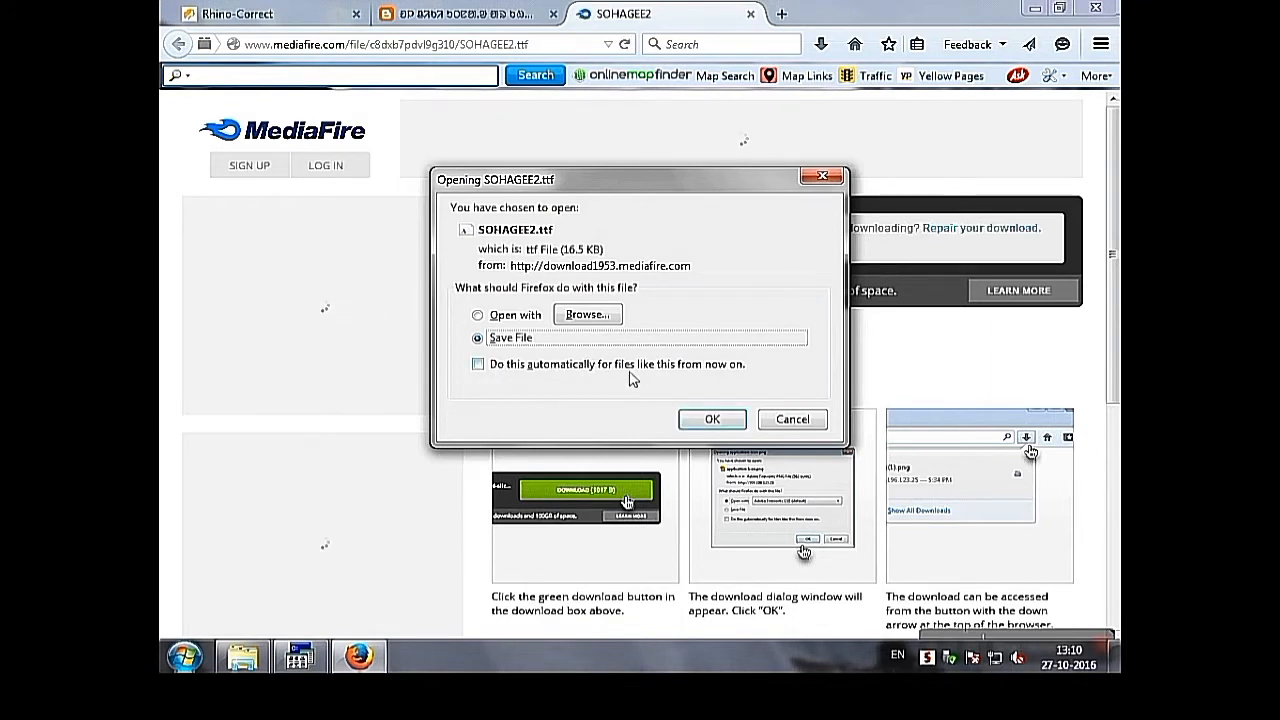
{"action": "left_click", "coordinate": [709, 420]}
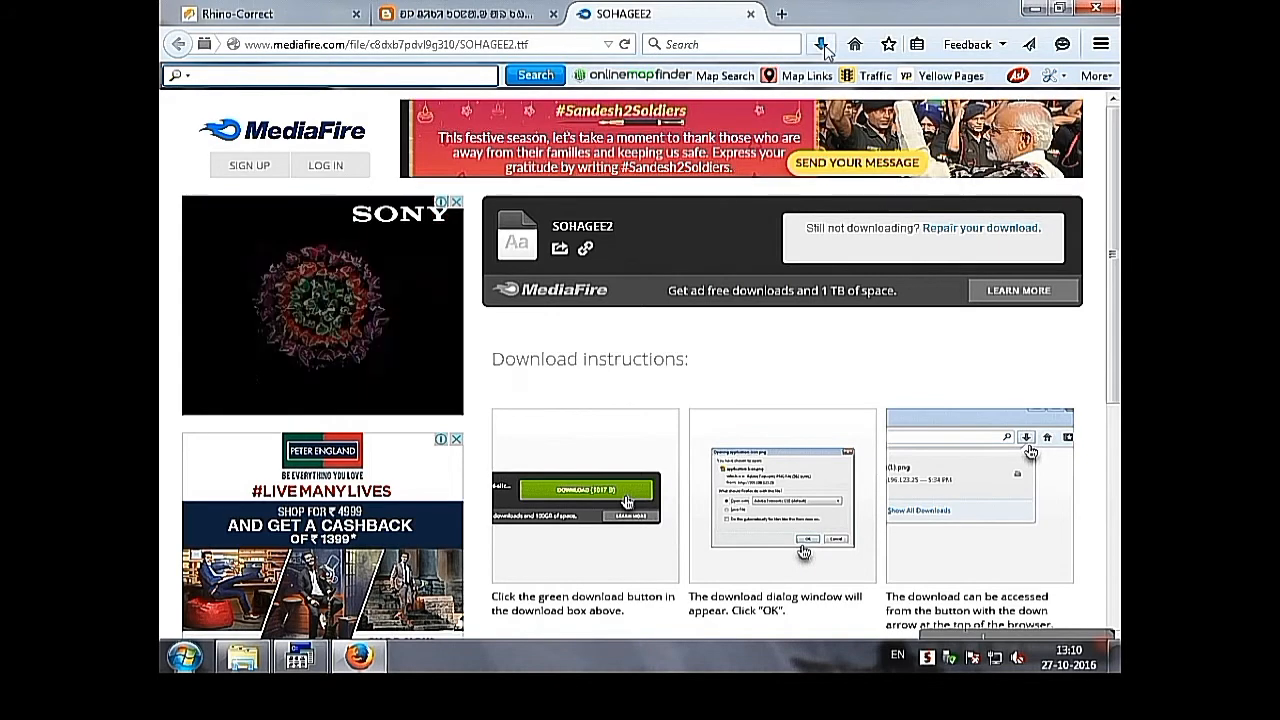
Install the downloaded SOHAGEE font, replacing the existing copy, and close the font preview and its MediaFire page
{"action": "left_click", "coordinate": [822, 45]}
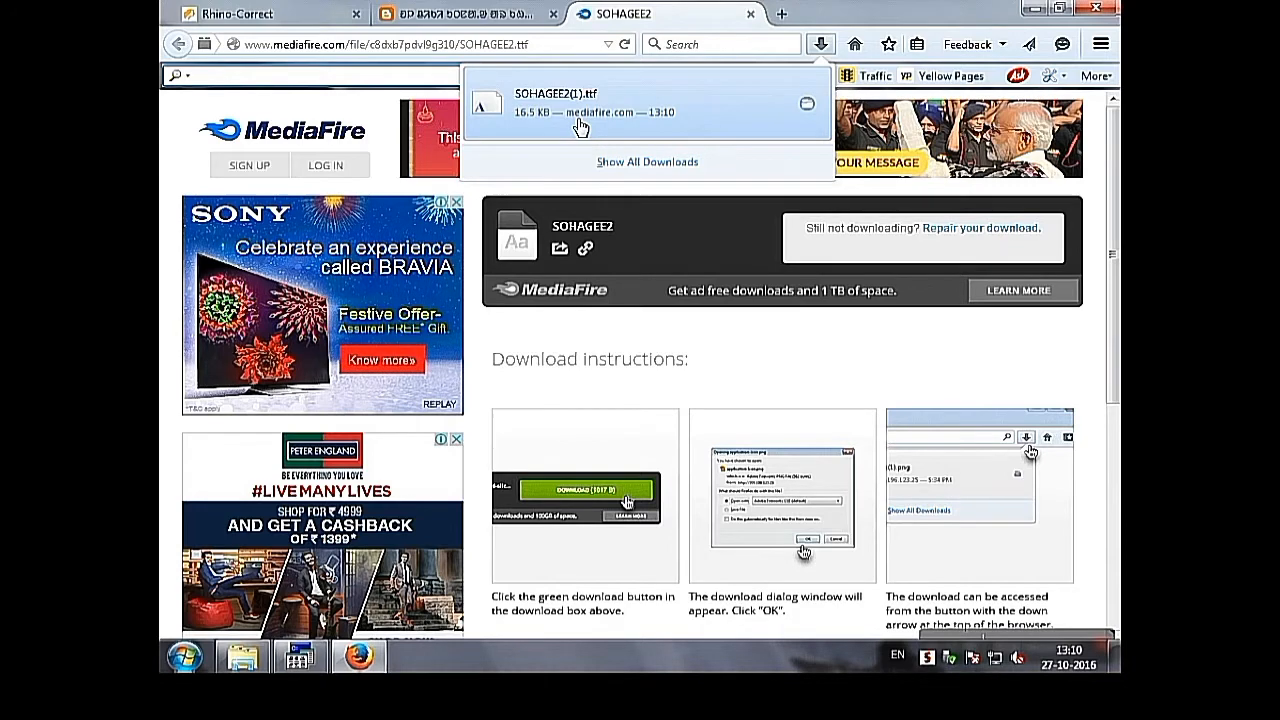
{"action": "left_click", "coordinate": [580, 127]}
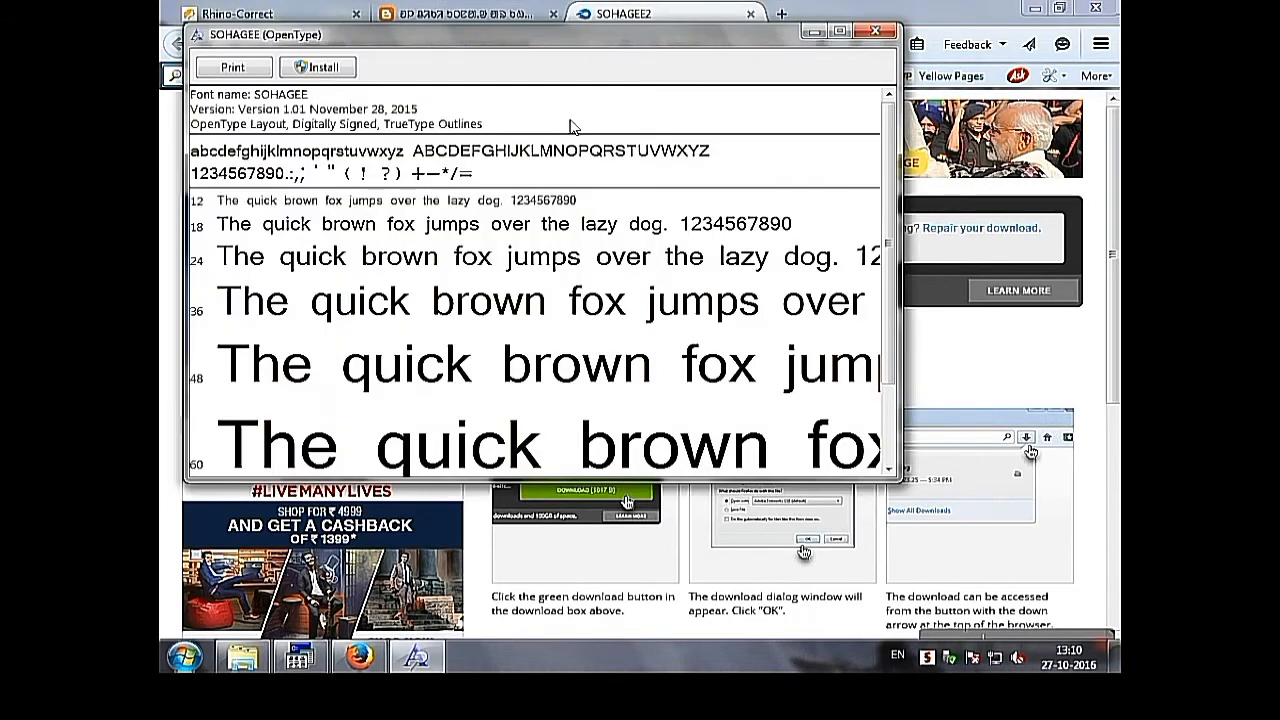
{"action": "left_click", "coordinate": [318, 66]}
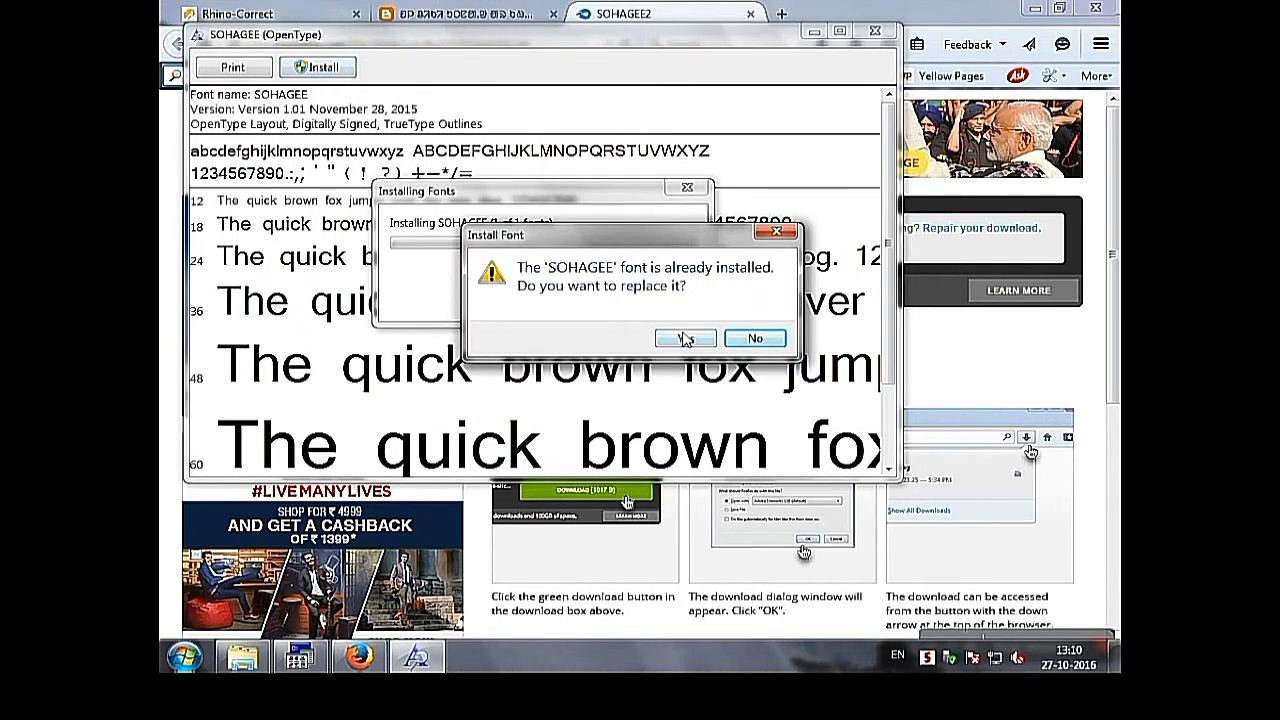
{"action": "left_click", "coordinate": [685, 338]}
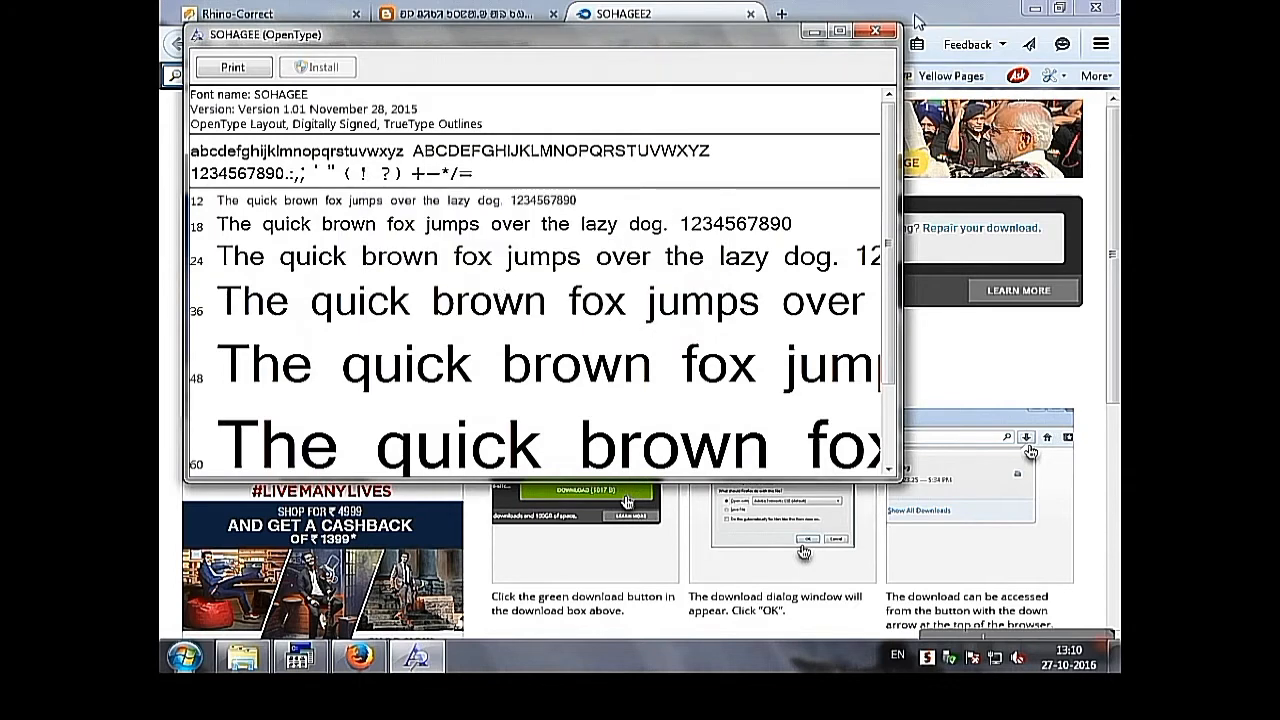
{"action": "left_click", "coordinate": [876, 32]}
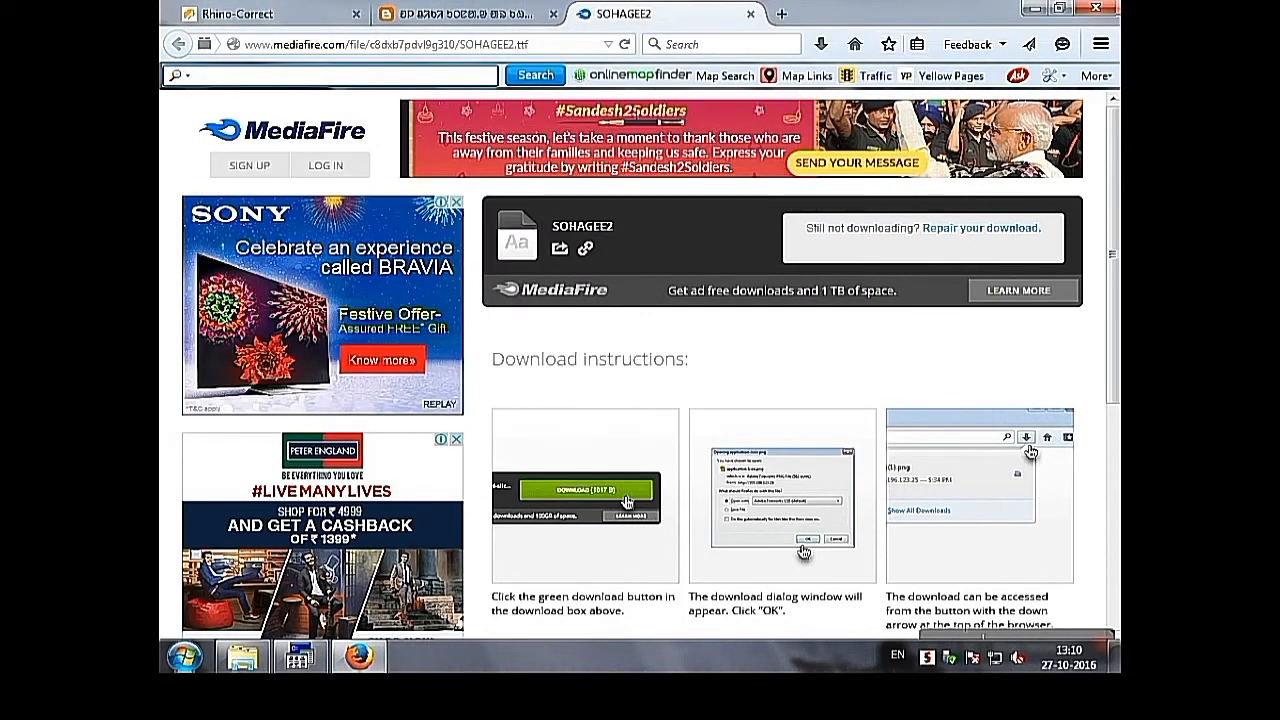
{"action": "left_click", "coordinate": [750, 14]}
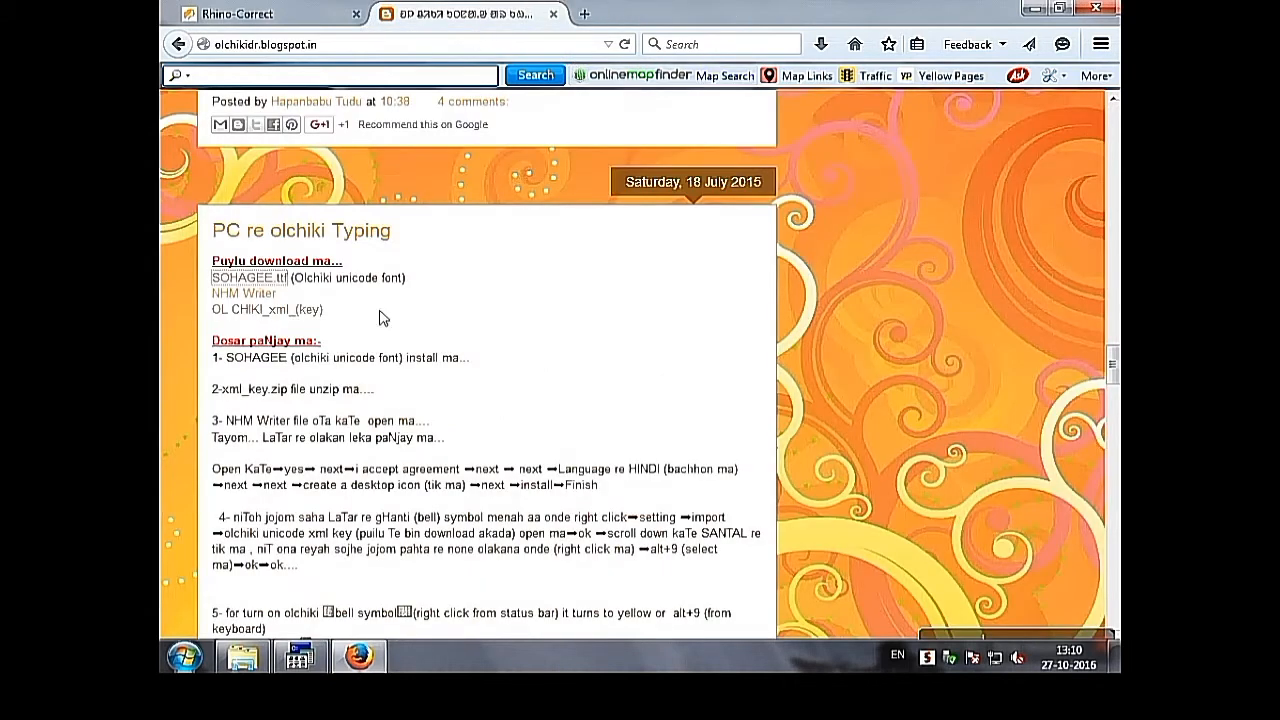
Download and save NHMWriterSetup20.exe from the NHM Writer link in the blog post
{"action": "left_click", "coordinate": [248, 312]}
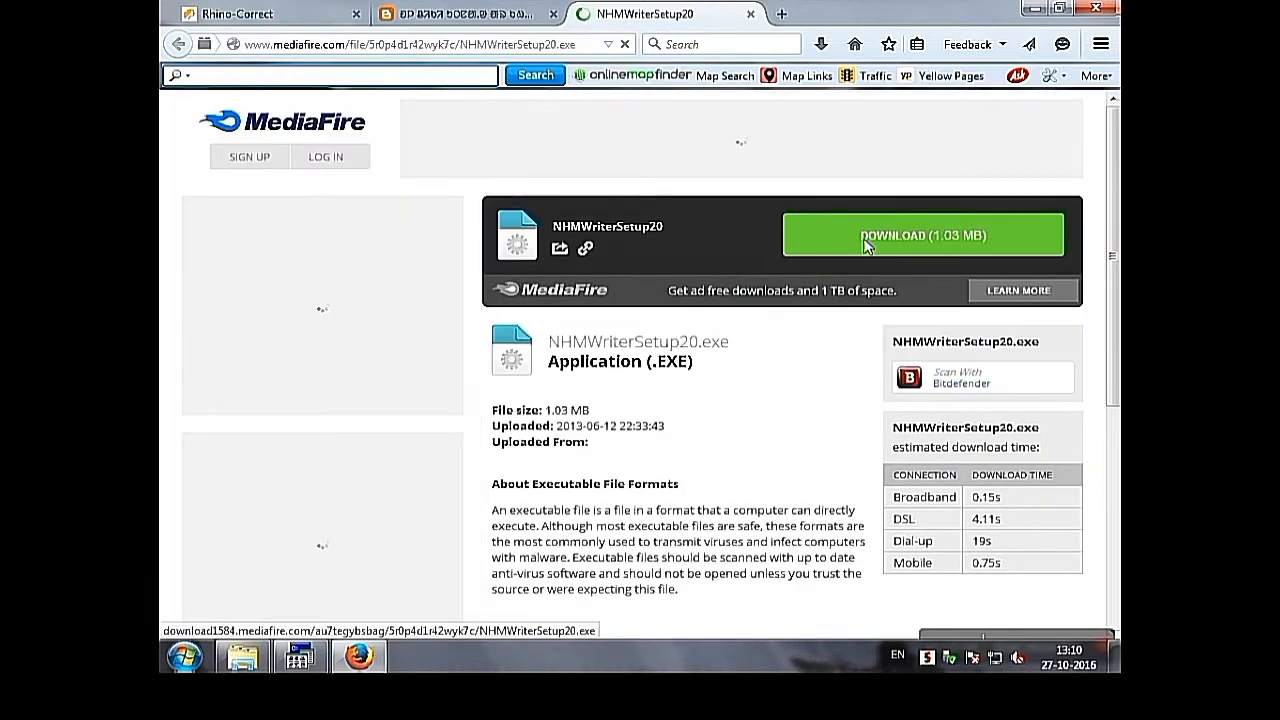
{"action": "left_click", "coordinate": [870, 245]}
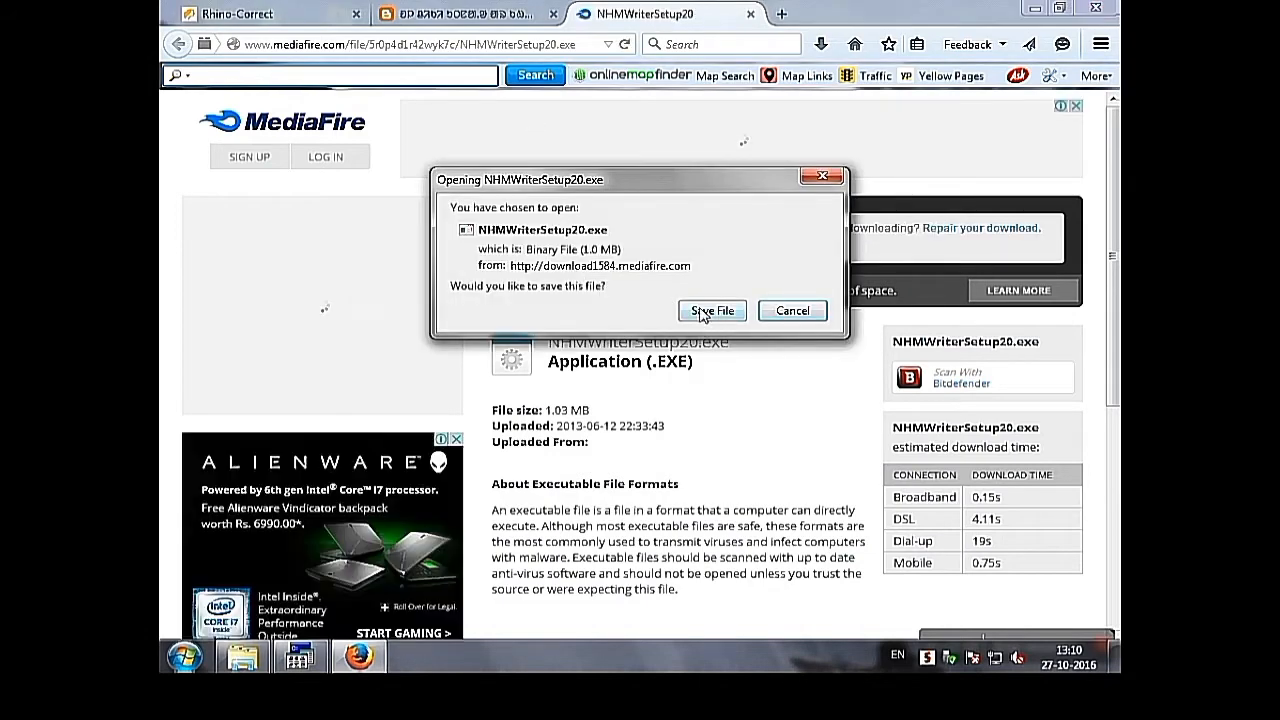
{"action": "left_click", "coordinate": [703, 311]}
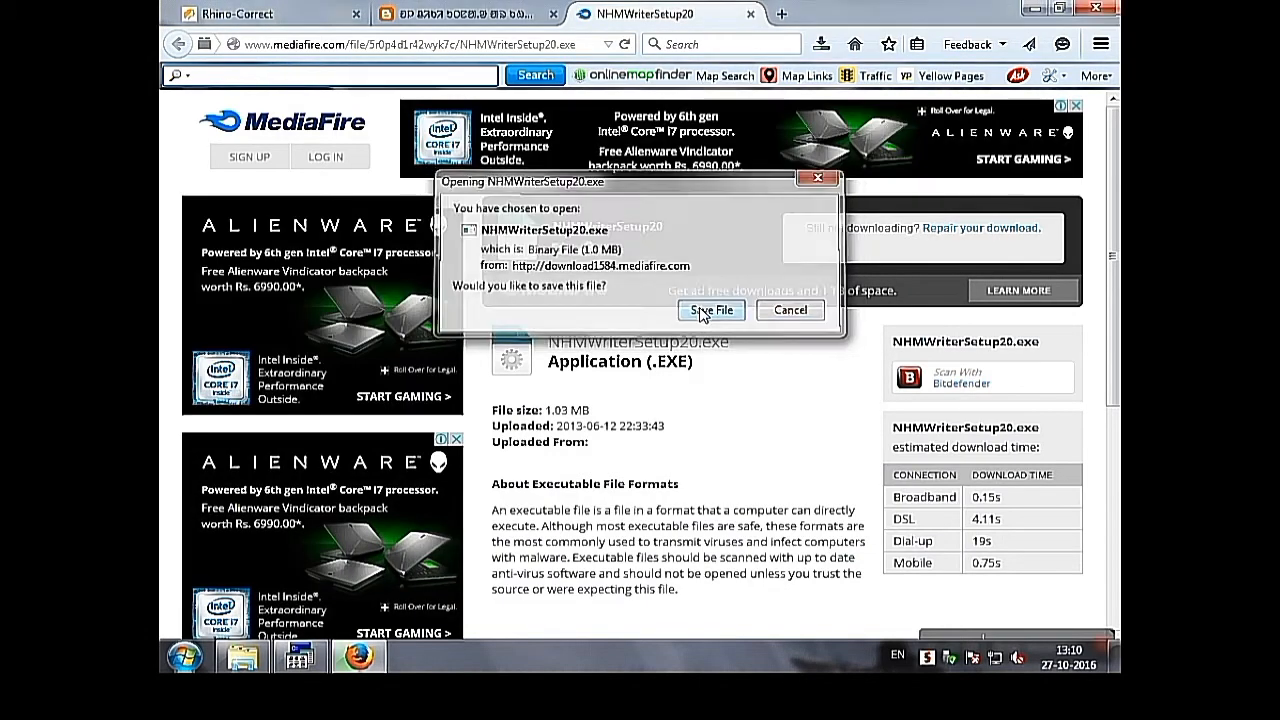
Return to the blog post and download OICHIKI_UNICODEKEYBOARD.xml from the OL CHIKI_xml_(key) link, saving the file
{"action": "left_click", "coordinate": [466, 14]}
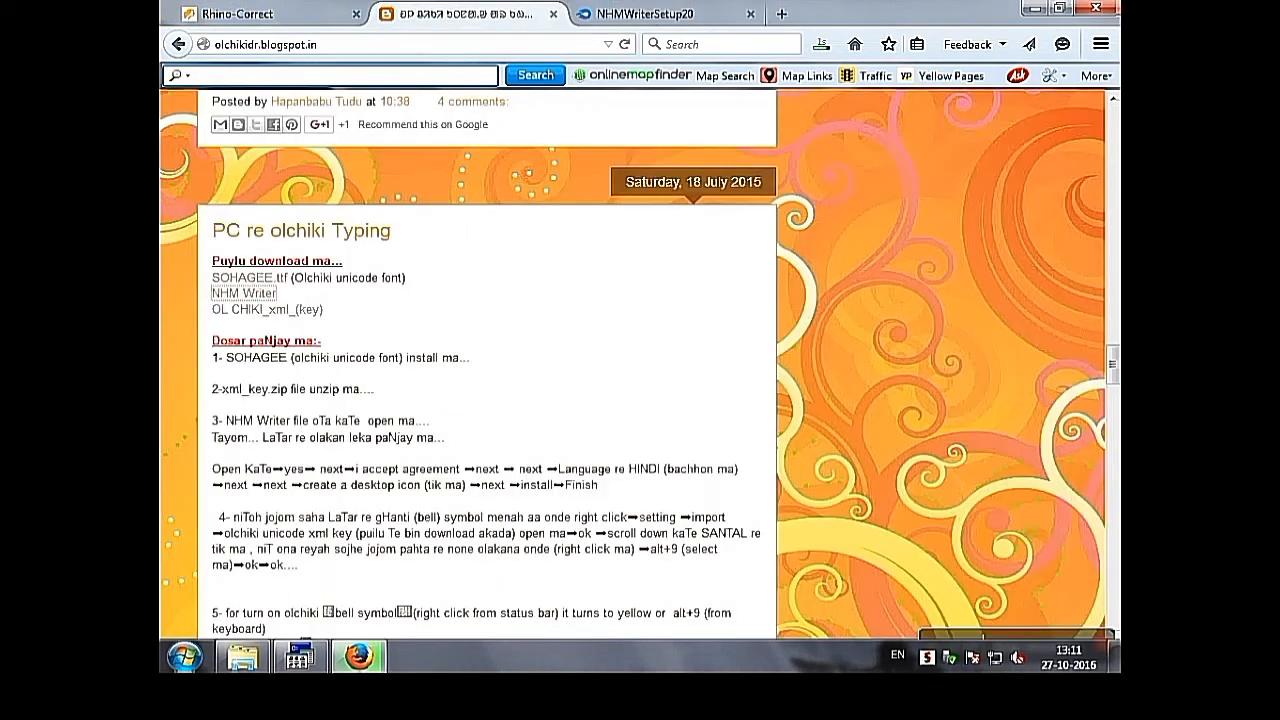
{"action": "left_click", "coordinate": [278, 312]}
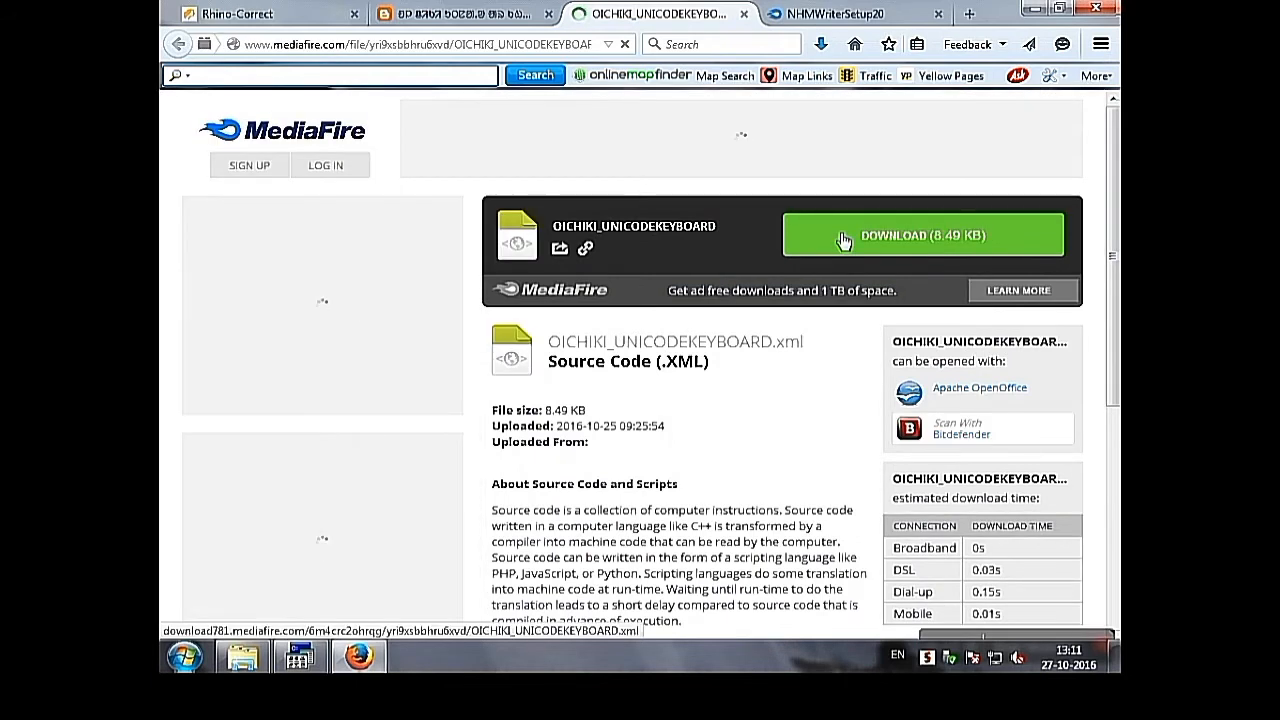
{"action": "left_click", "coordinate": [843, 240]}
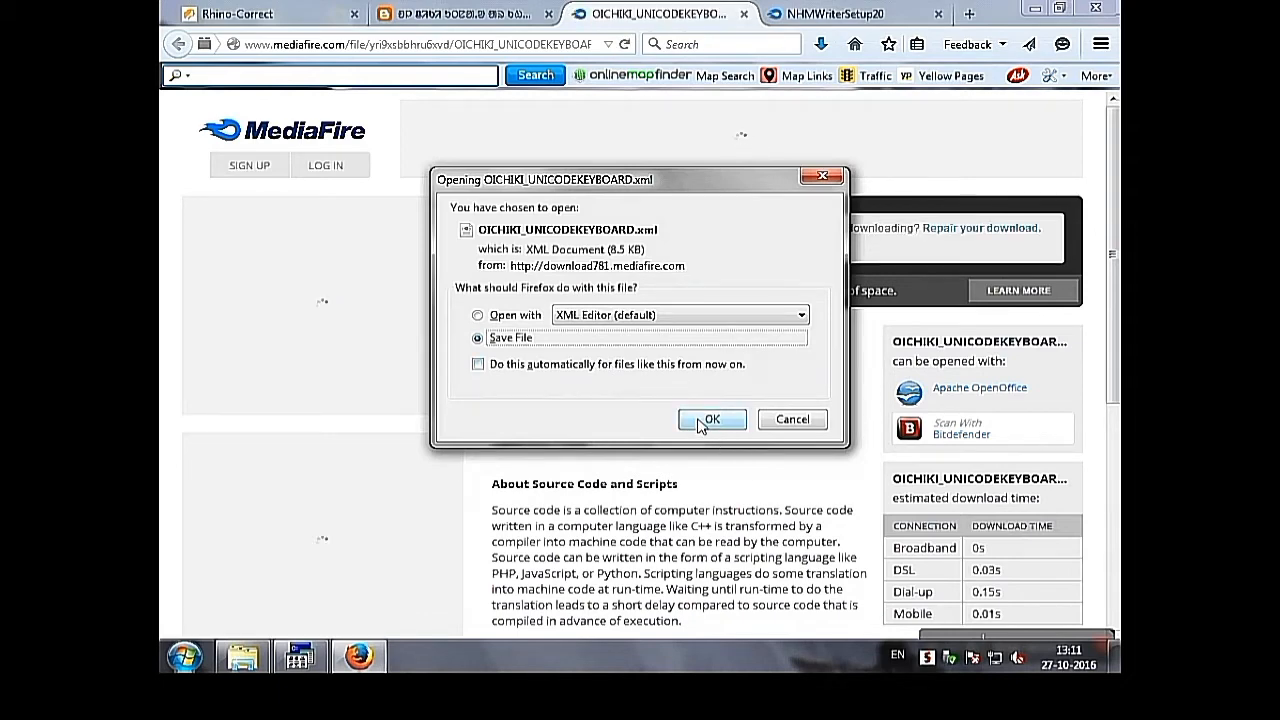
{"action": "left_click", "coordinate": [701, 423]}
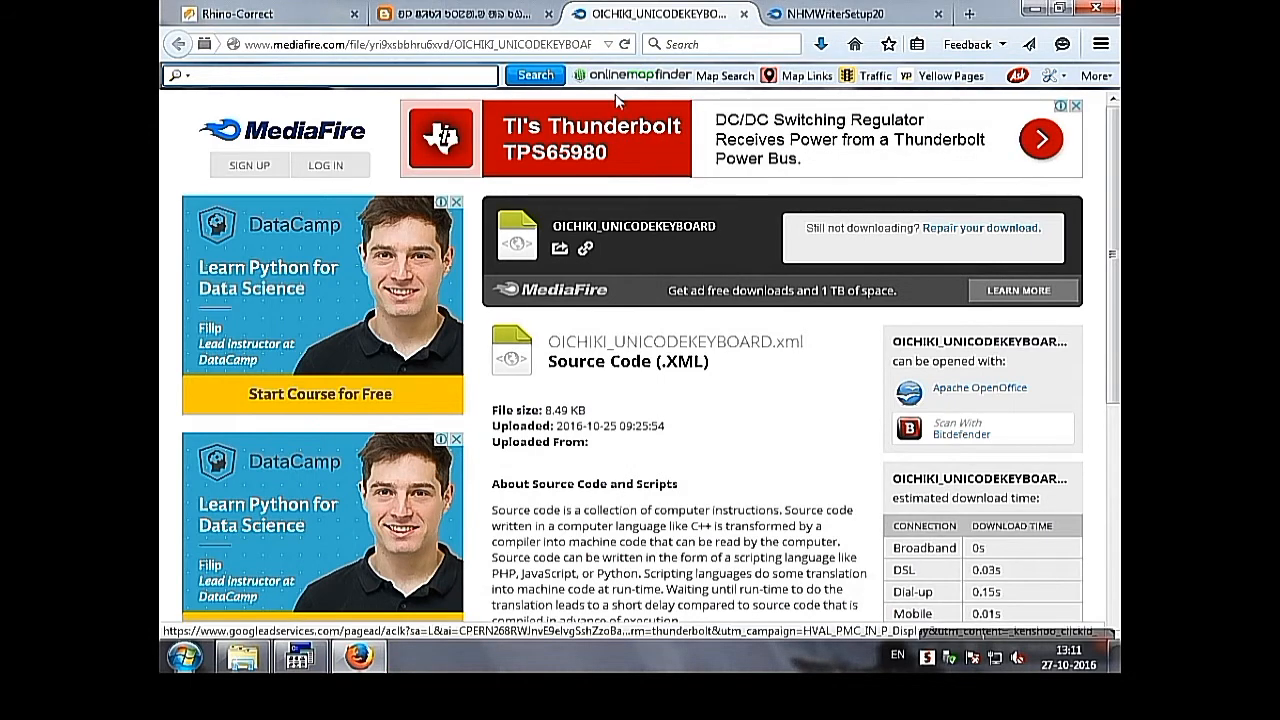
Return to the blog page and open the folder containing the downloaded NHMWriterSetup20.exe
{"action": "left_click", "coordinate": [489, 14]}
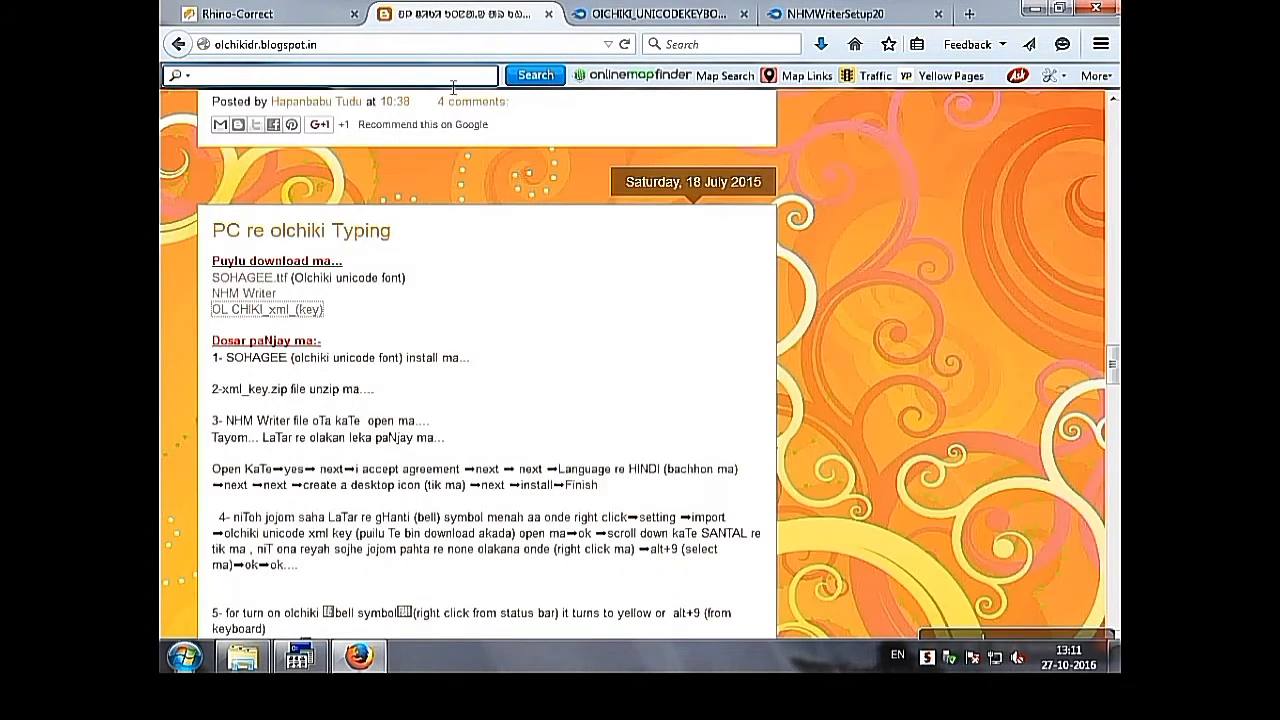
{"action": "left_click", "coordinate": [822, 46]}
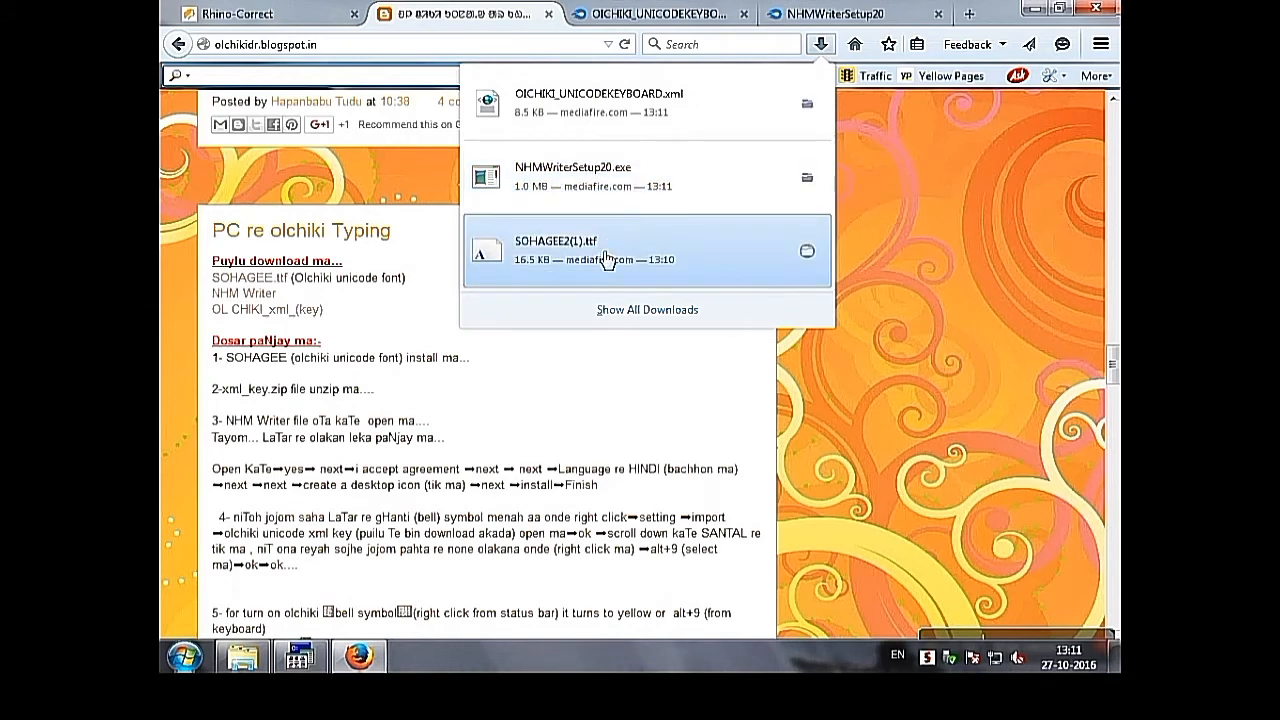
{"action": "right_click", "coordinate": [617, 195]}
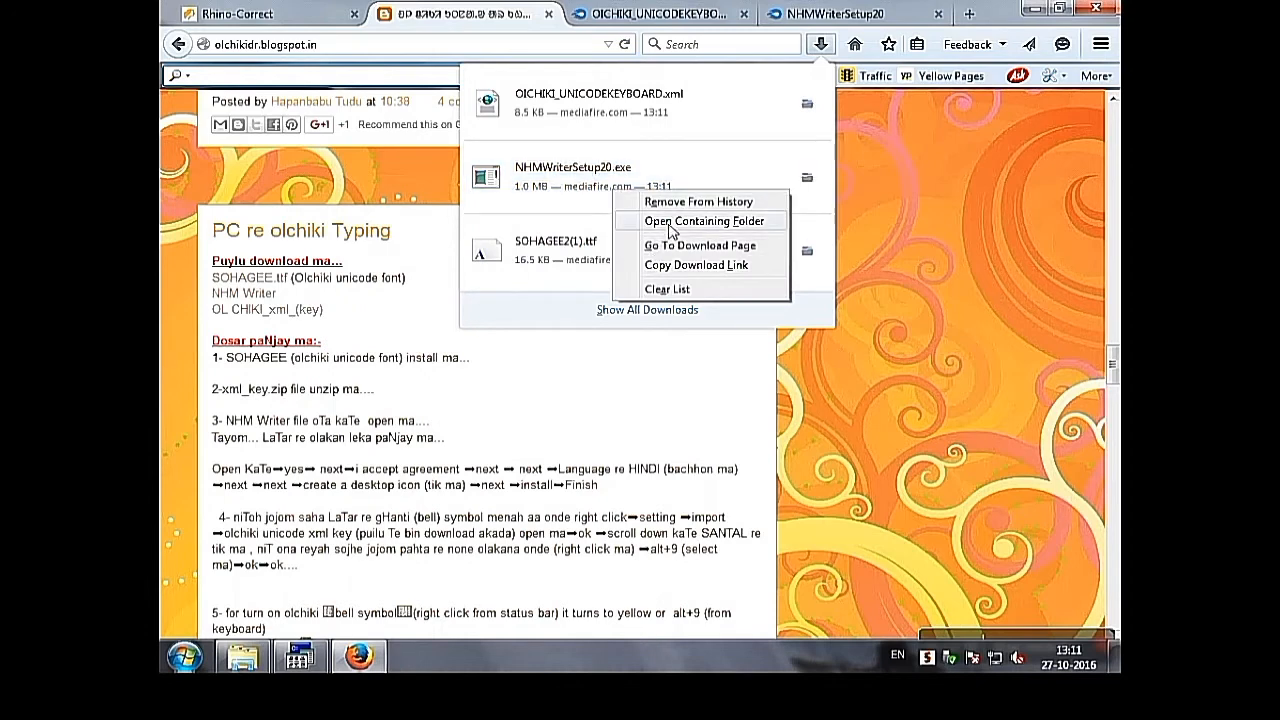
{"action": "left_click", "coordinate": [671, 230]}
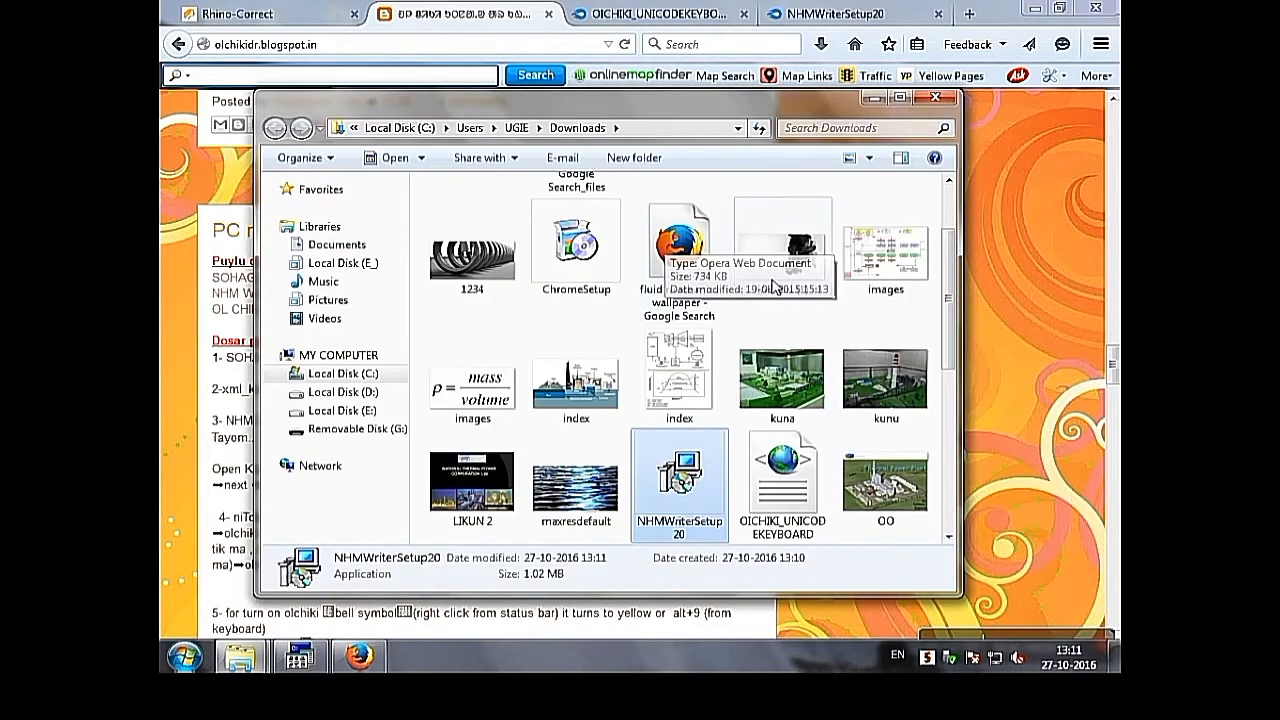
Copy NHMWriterSetup20 and OICHIKI_UNICODEKEYBOARD from the Downloads folder to Local Disk (E:)
{"action": "scroll", "coordinate": [955, 236], "scroll_direction": "up", "scroll_amount": 1}
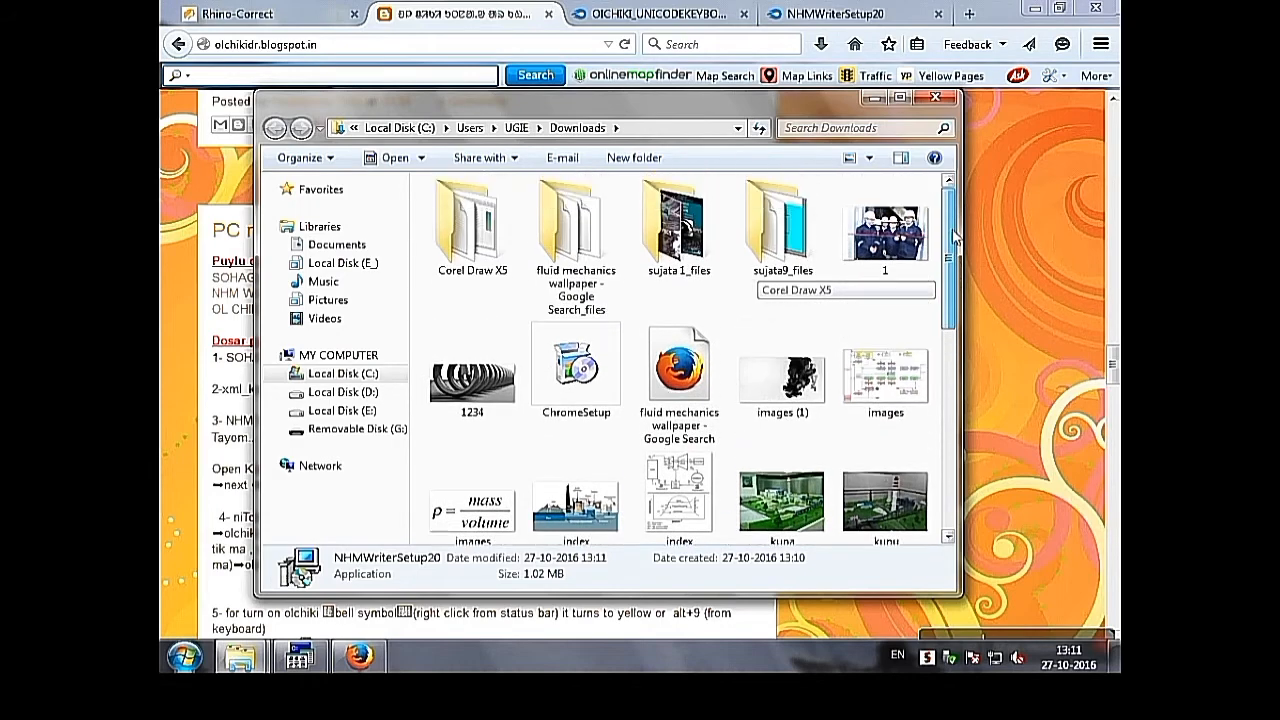
{"action": "left_click_drag", "start_coordinate": [955, 236], "coordinate": [955, 305]}
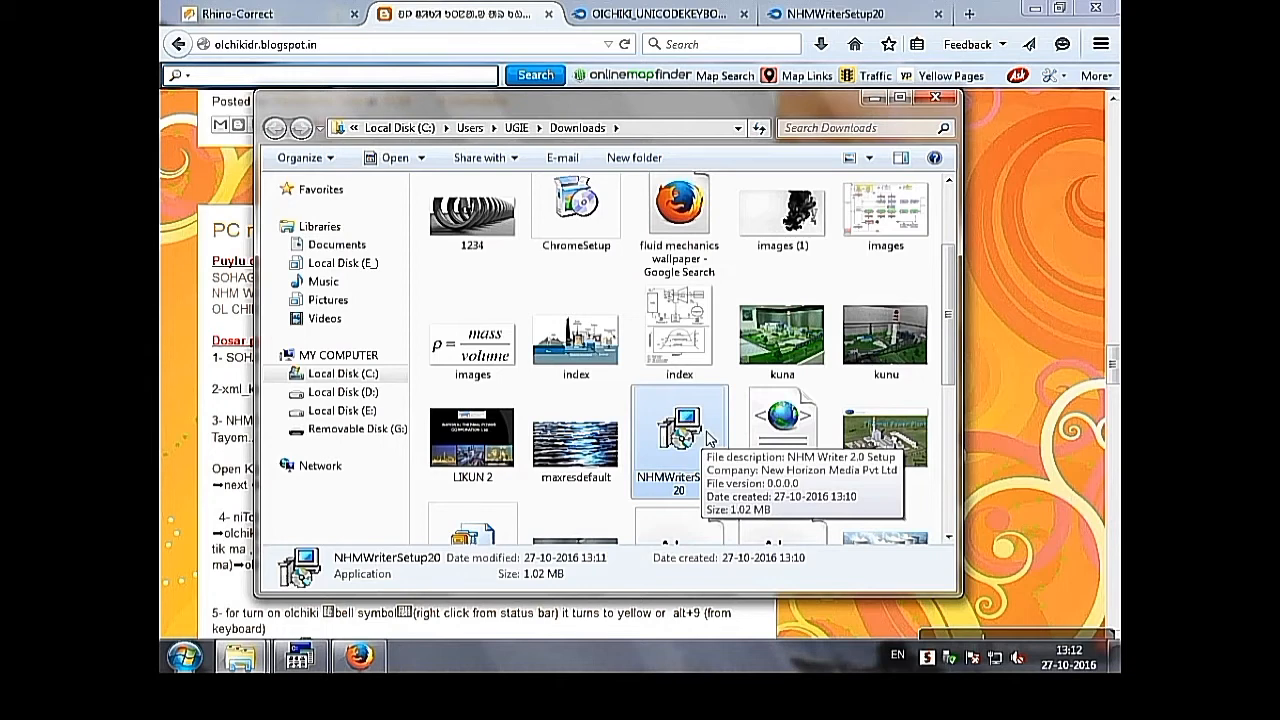
{"action": "left_click", "coordinate": [745, 430], "text": "ctrl"}
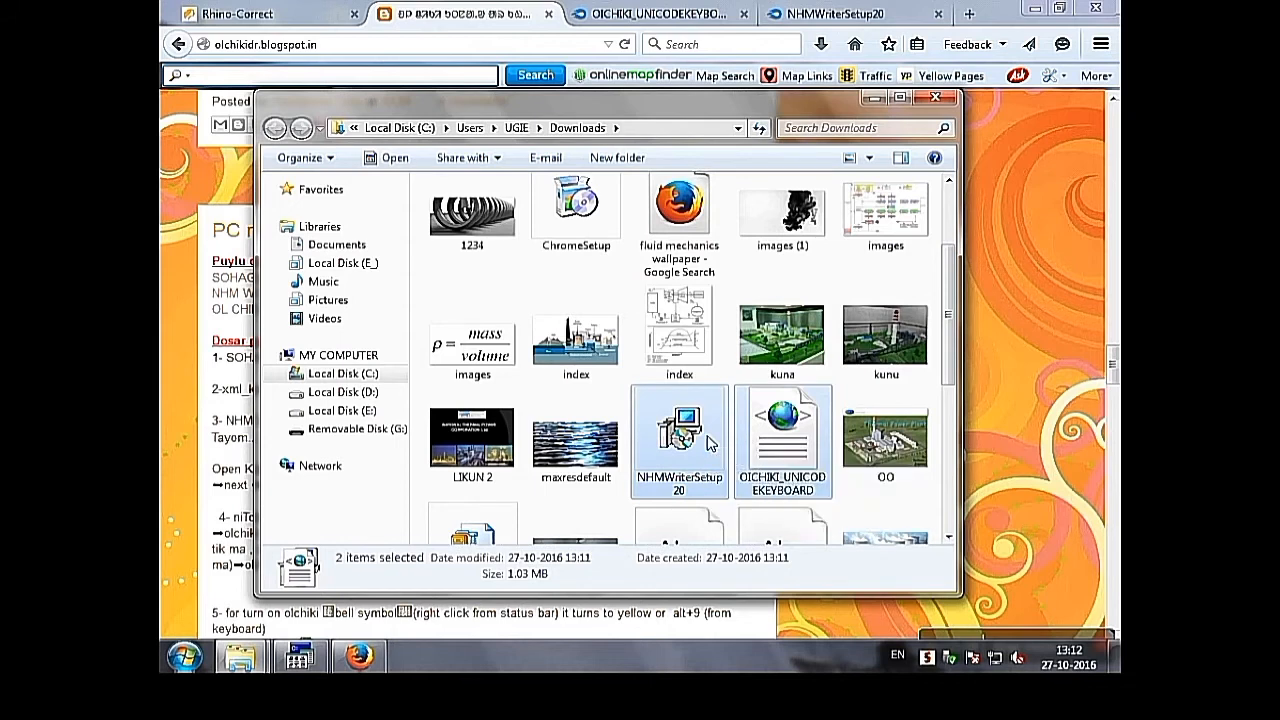
{"action": "right_click", "coordinate": [708, 443]}
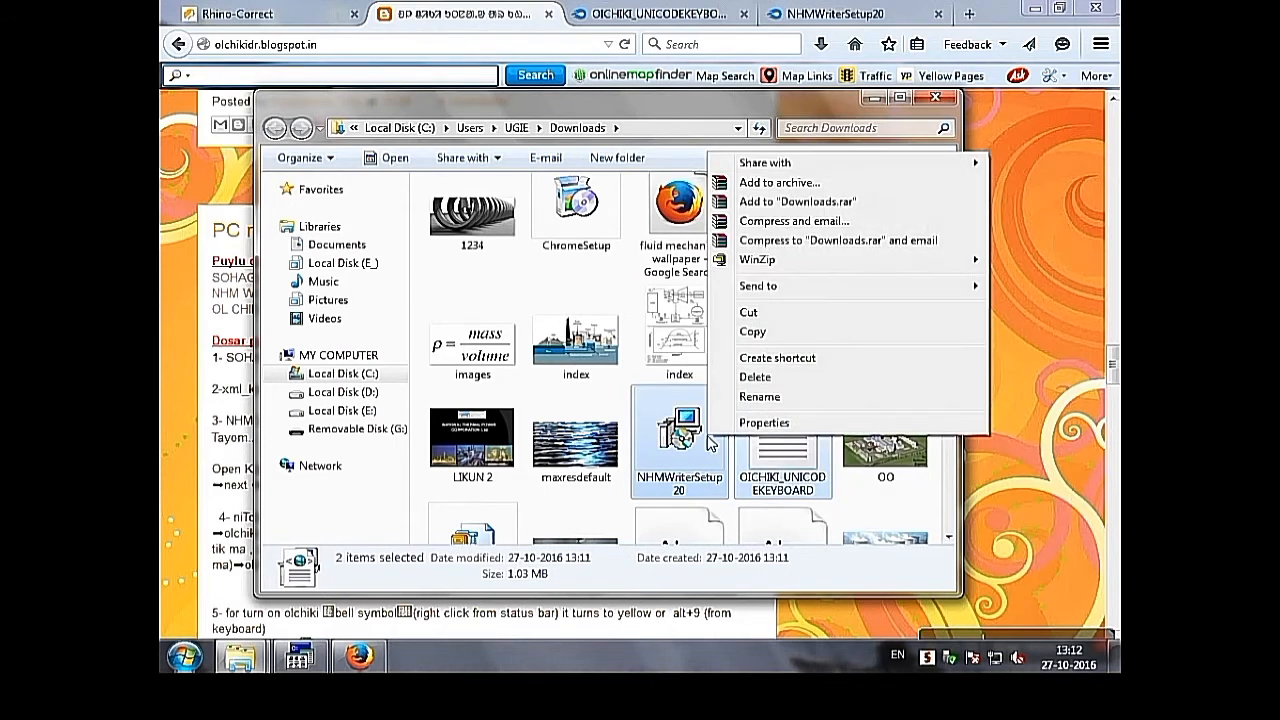
{"action": "left_click", "coordinate": [771, 333]}
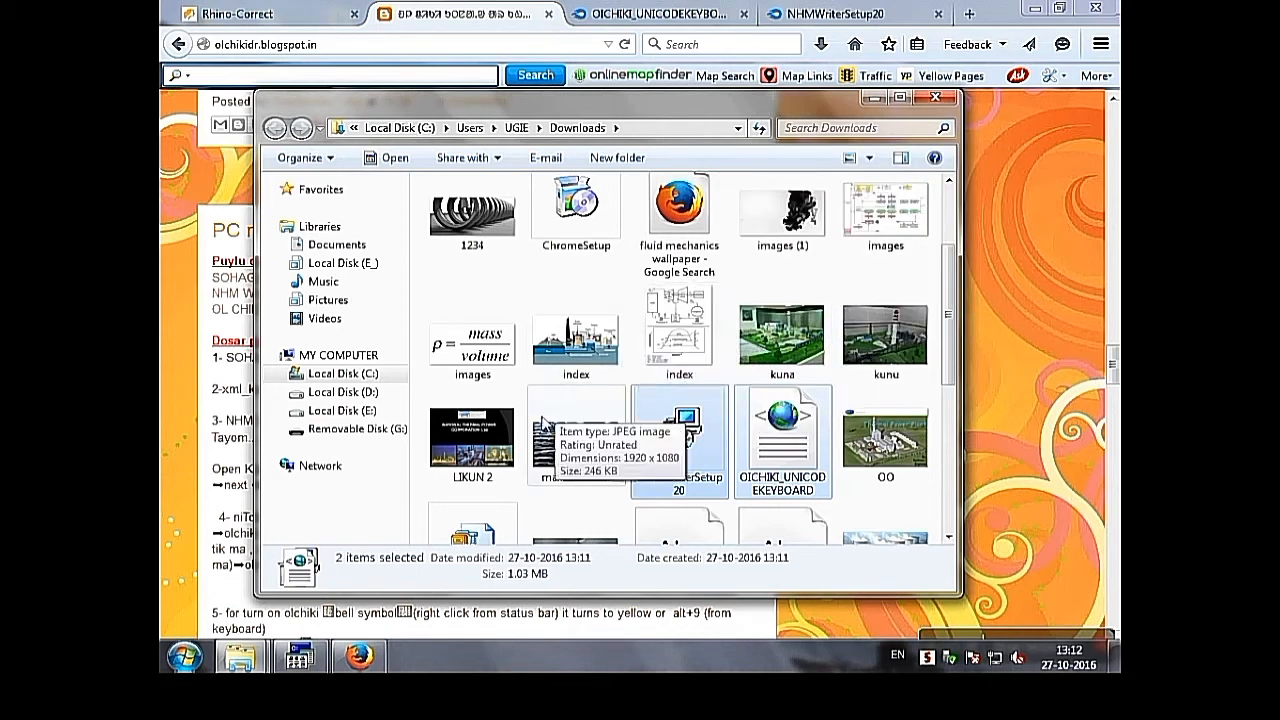
{"action": "left_click", "coordinate": [357, 414]}
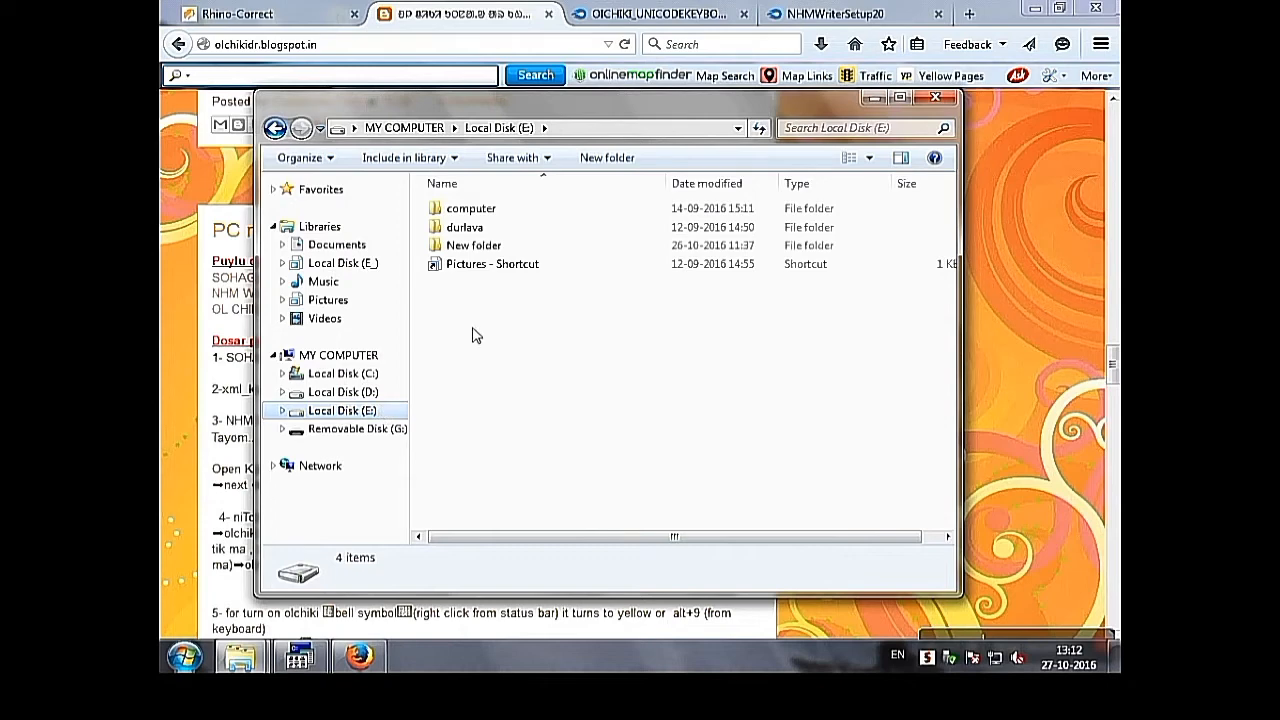
{"action": "right_click", "coordinate": [507, 316]}
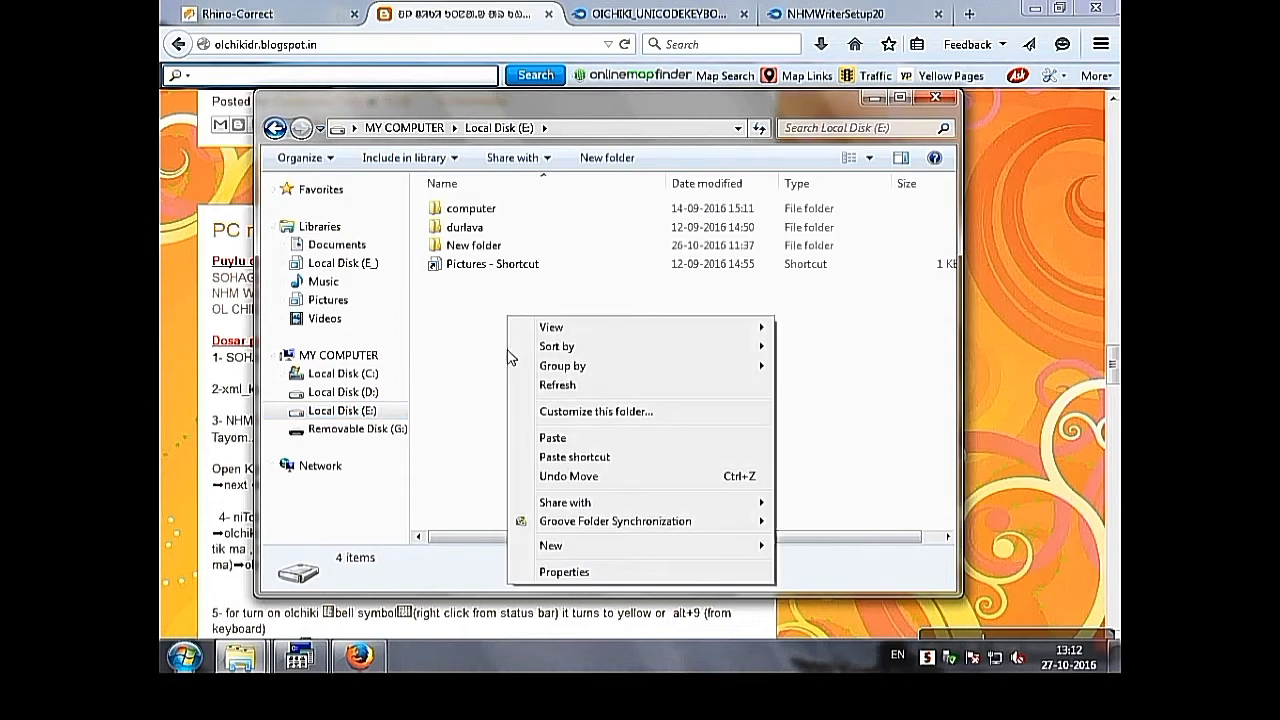
{"action": "left_click", "coordinate": [546, 438]}
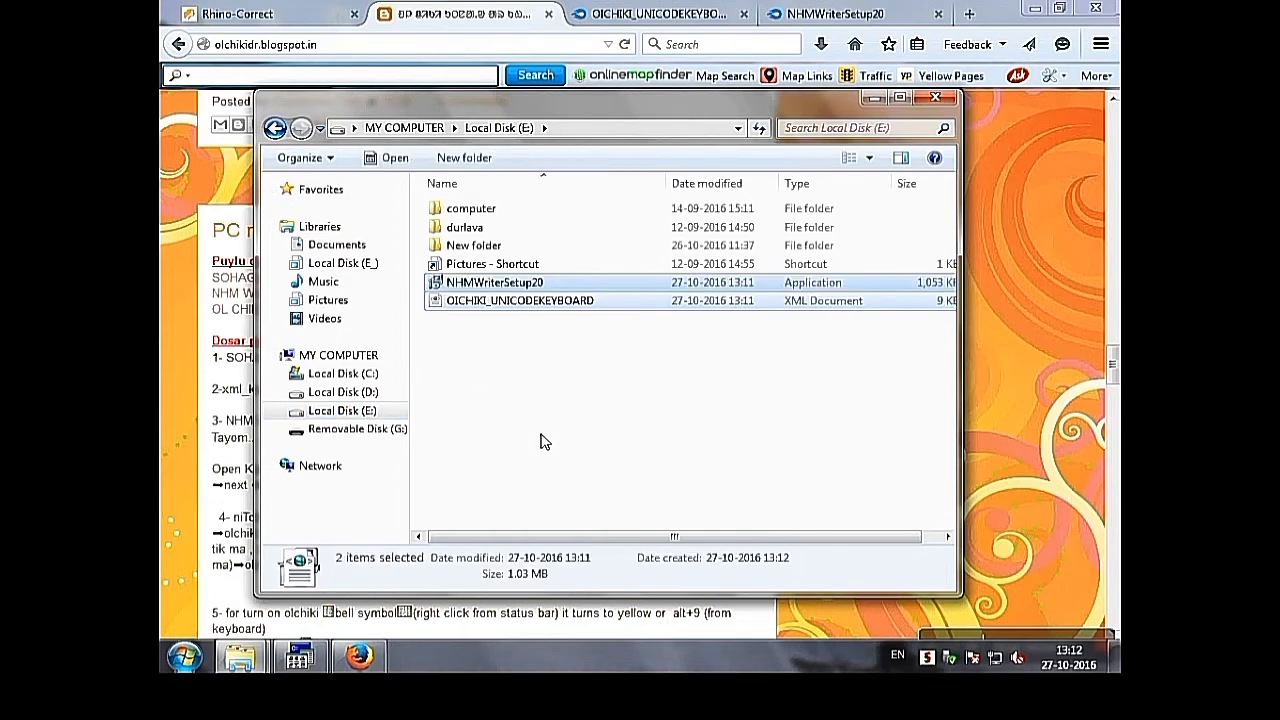
{"action": "left_click", "coordinate": [560, 425]}
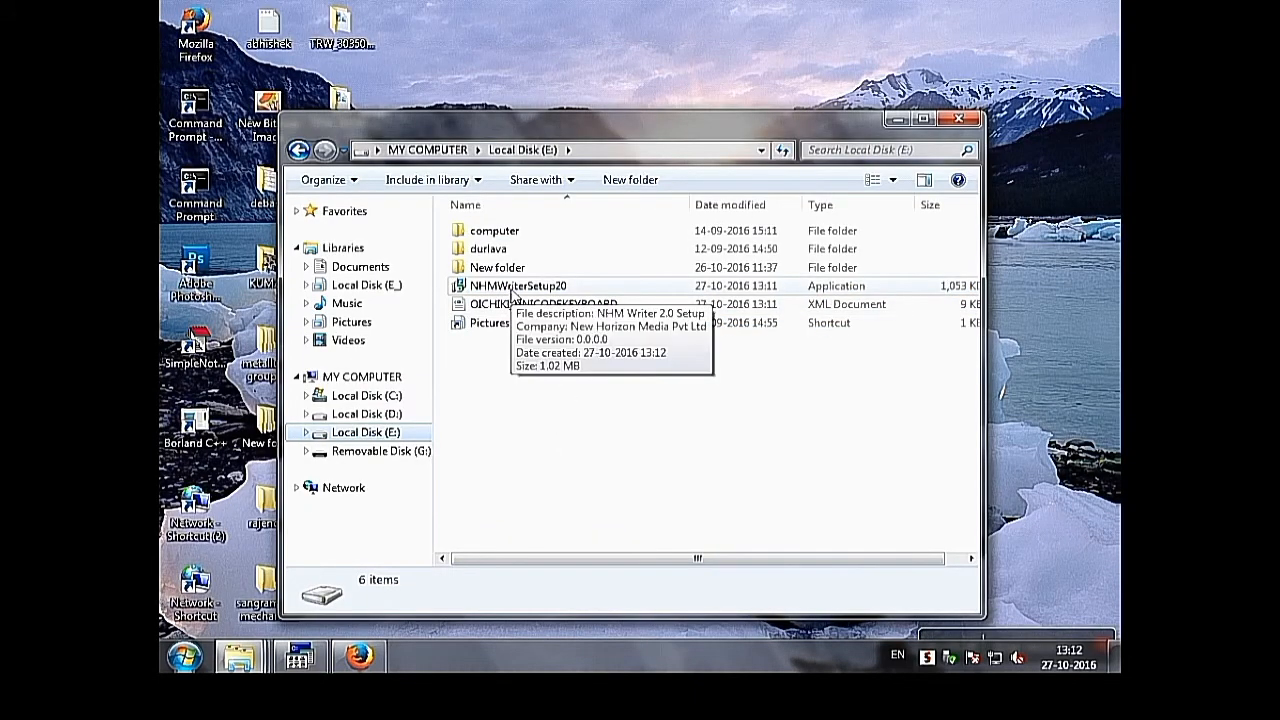
Run NHMWriterSetup20 from Local Disk (E:) as administrator, accepting the license agreement and the default destination folder
{"action": "left_click", "coordinate": [512, 290]}
{"action": "right_click", "coordinate": [512, 290]}
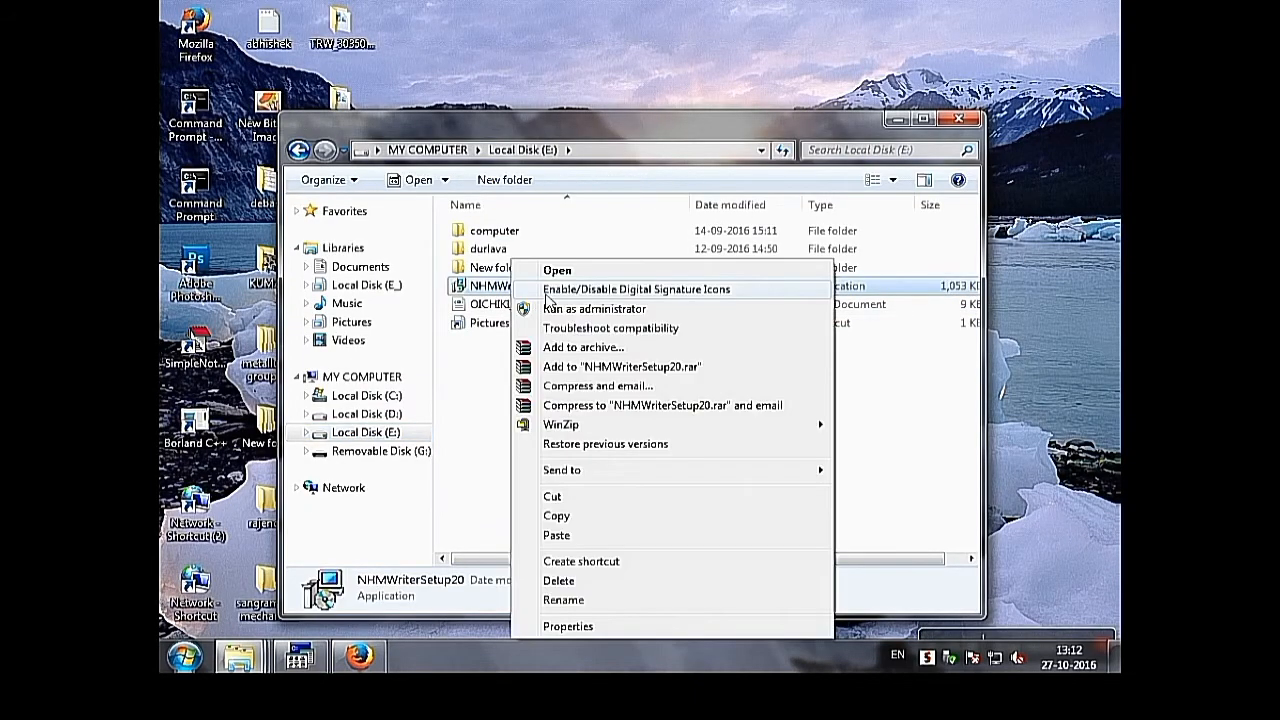
{"action": "left_click", "coordinate": [586, 310]}
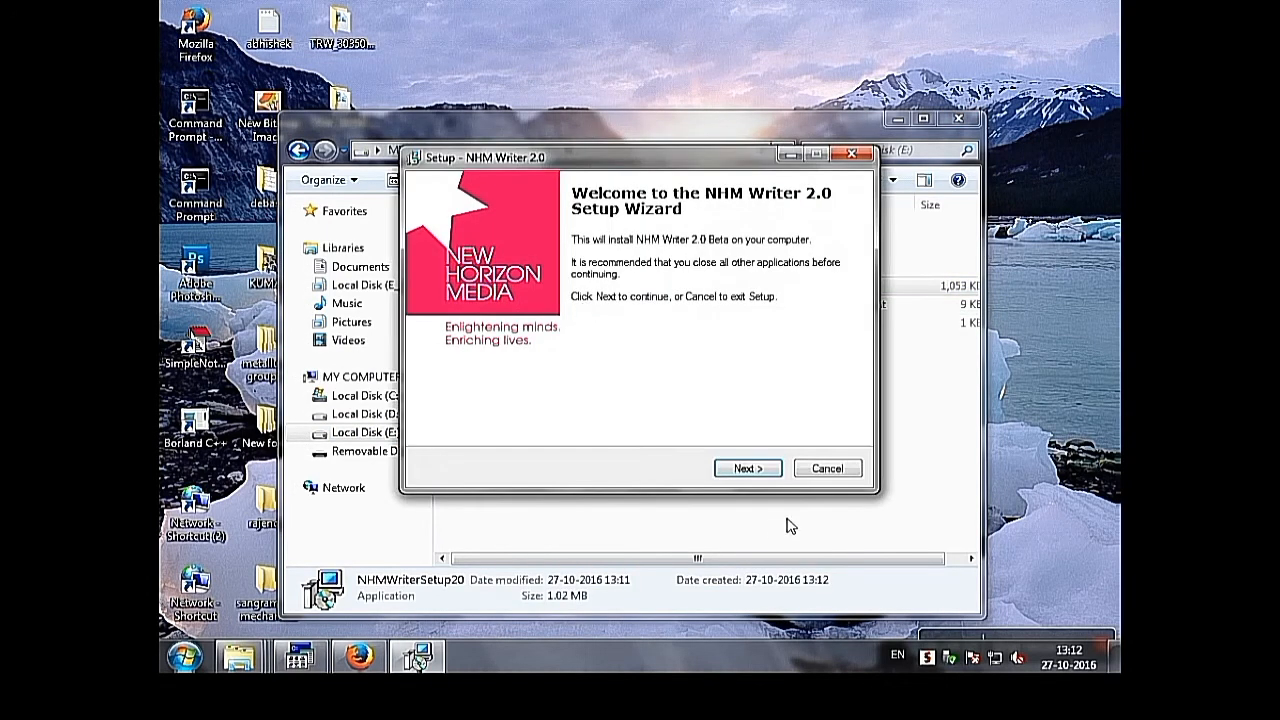
{"action": "left_click", "coordinate": [760, 470]}
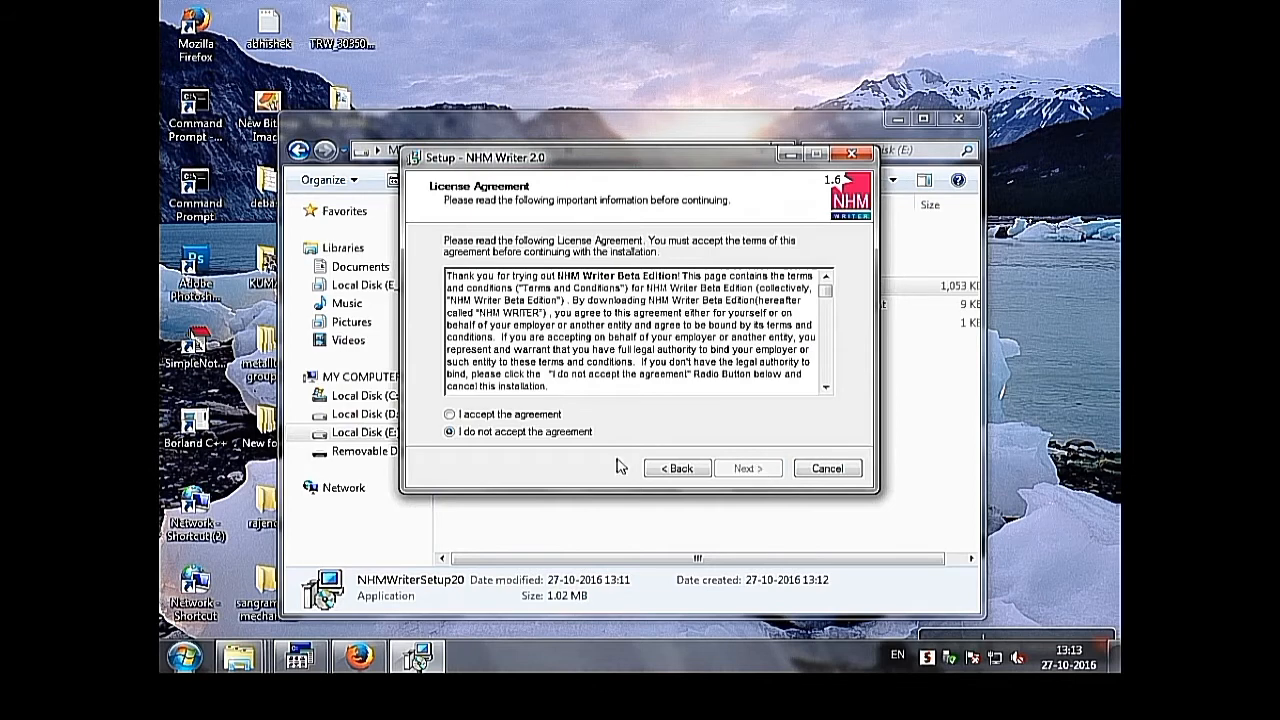
{"action": "left_click", "coordinate": [450, 415]}
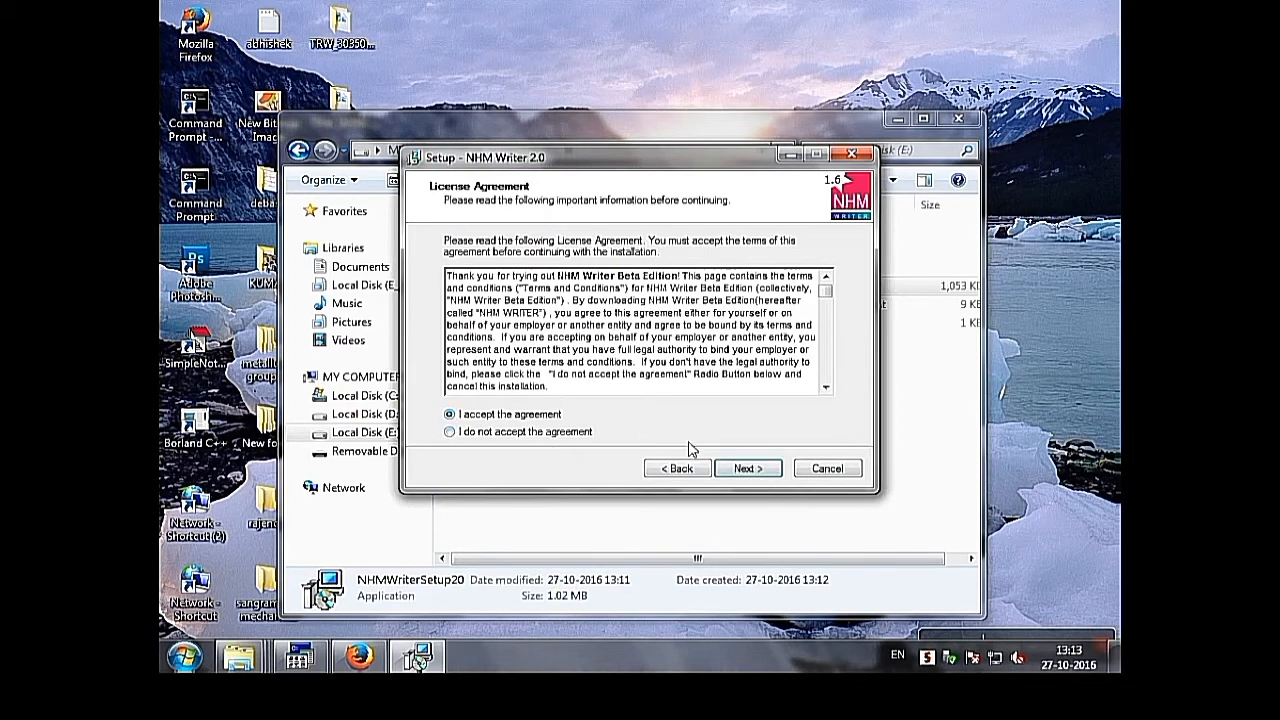
{"action": "left_click", "coordinate": [748, 470]}
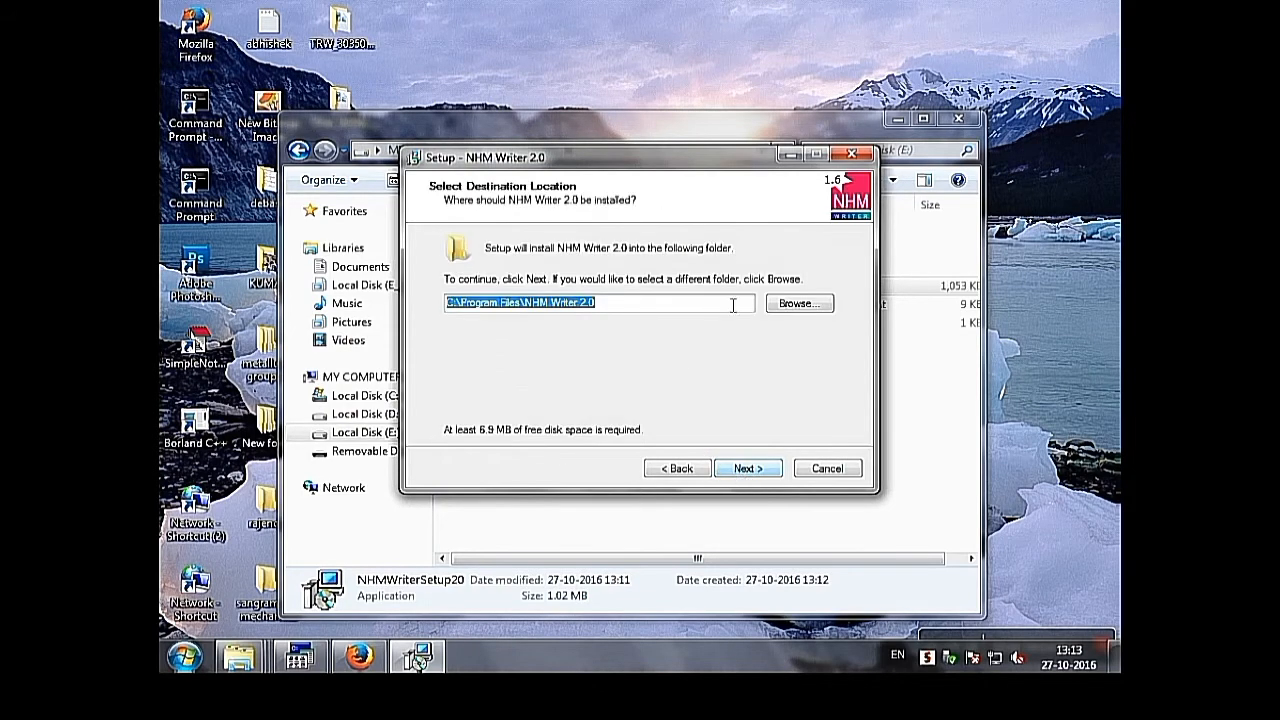
{"action": "left_click", "coordinate": [748, 470]}
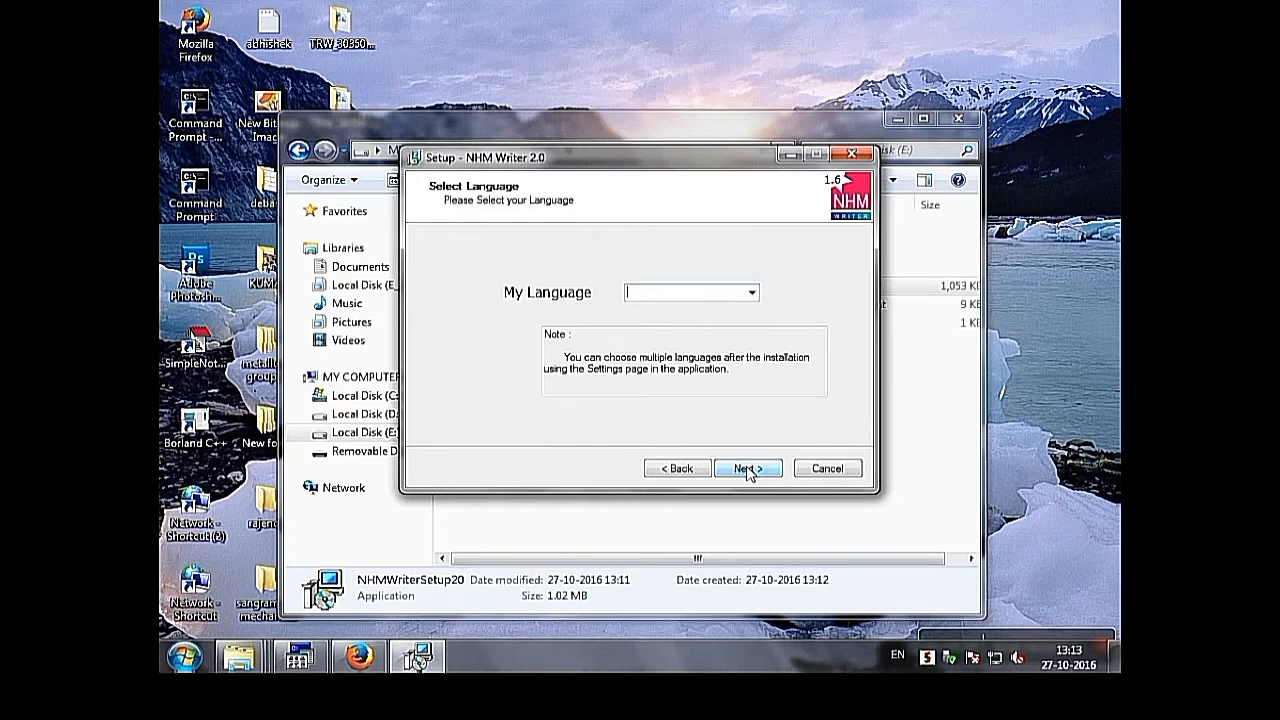
Choose Hindi as the setup language and finish installing NHM Writer 2.0 with default shortcuts, no additional icons, and launch on exit
{"action": "left_click", "coordinate": [751, 293]}
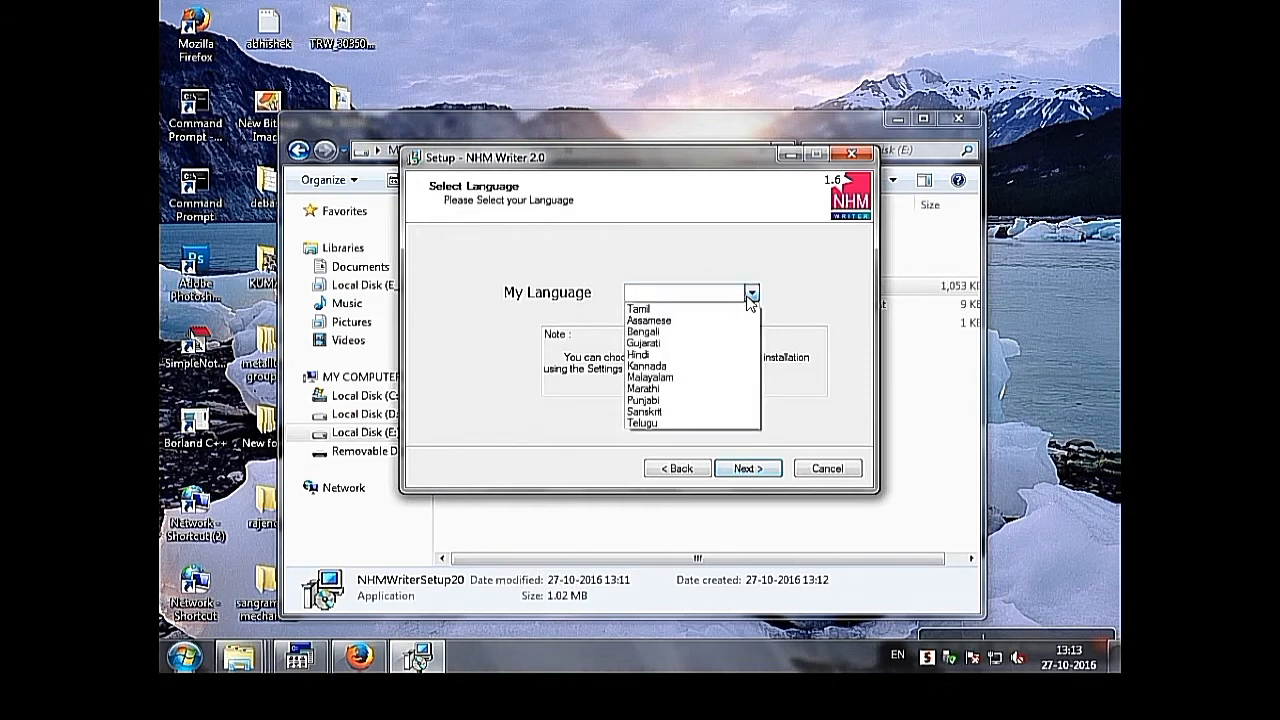
{"action": "left_click", "coordinate": [708, 356]}
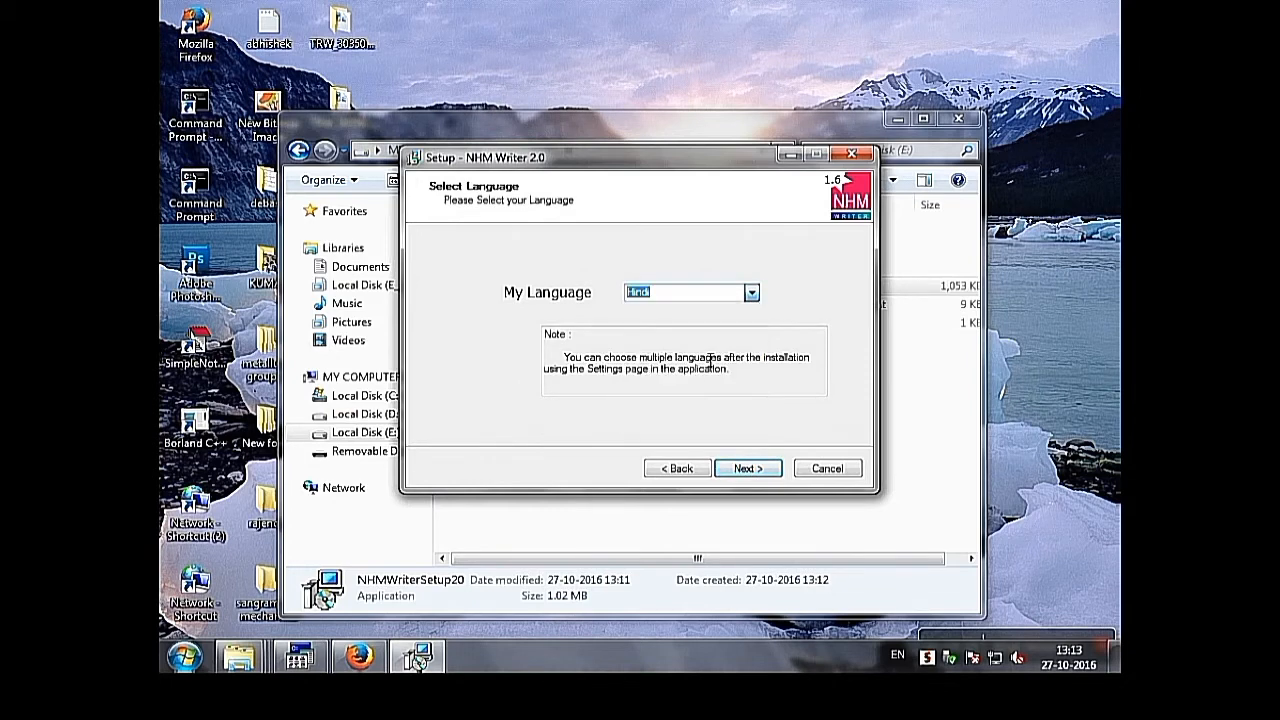
{"action": "left_click", "coordinate": [760, 472]}
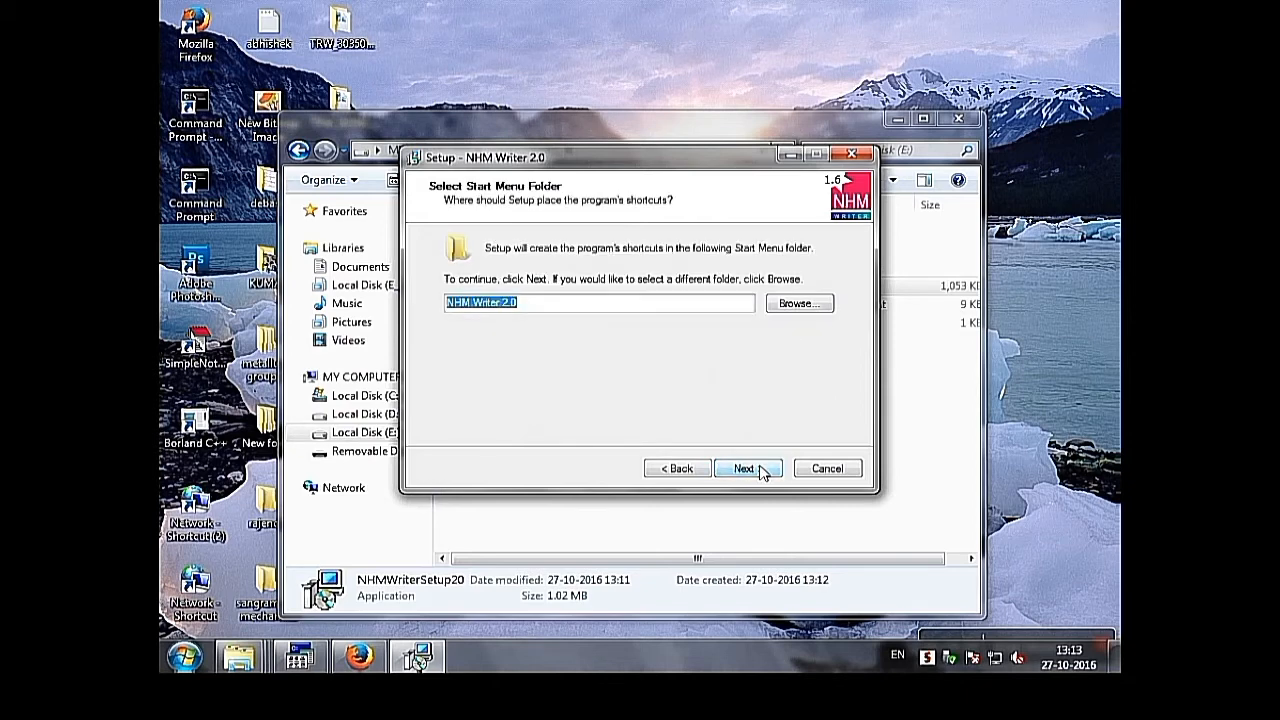
{"action": "left_click", "coordinate": [760, 472]}
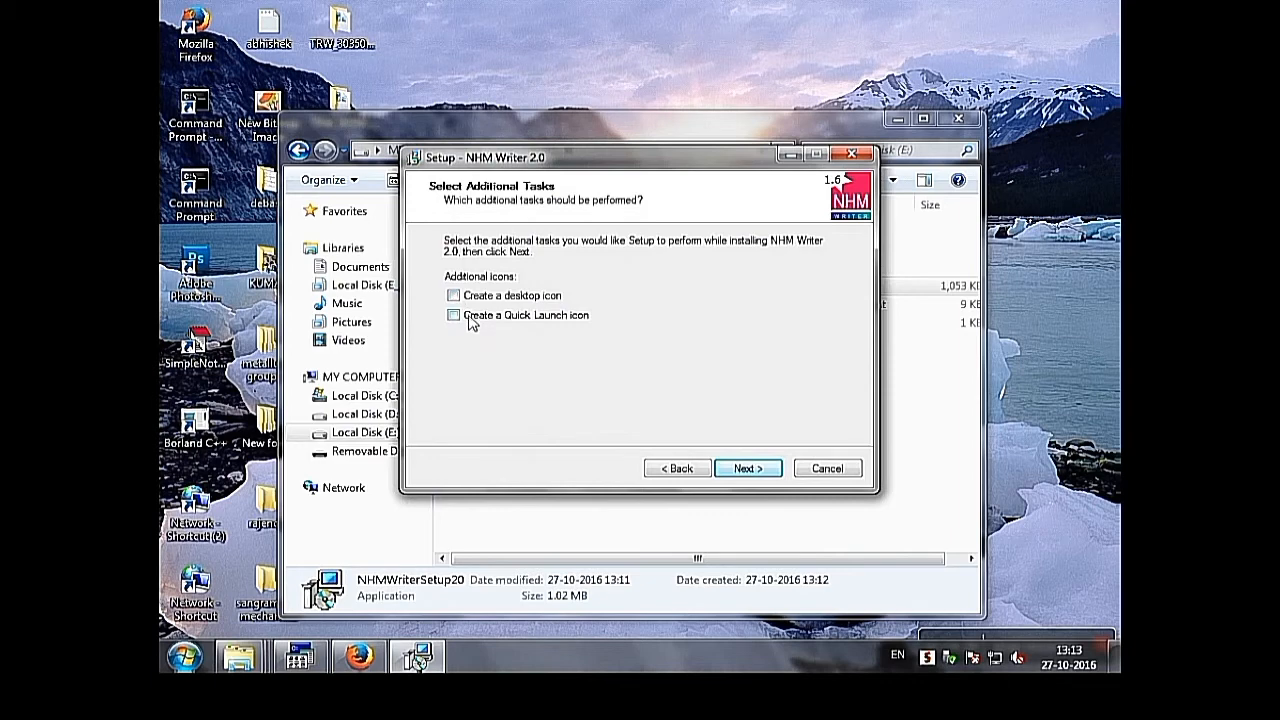
{"action": "left_click", "coordinate": [742, 468]}
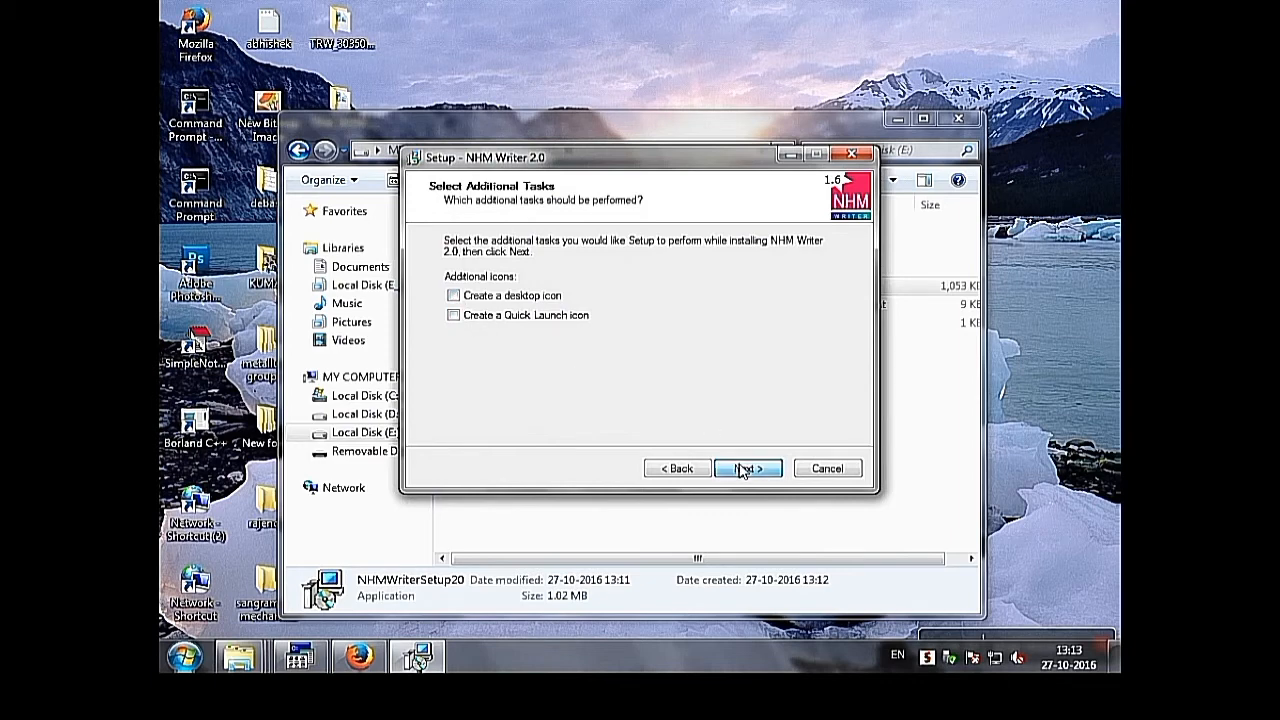
{"action": "left_click", "coordinate": [745, 468]}
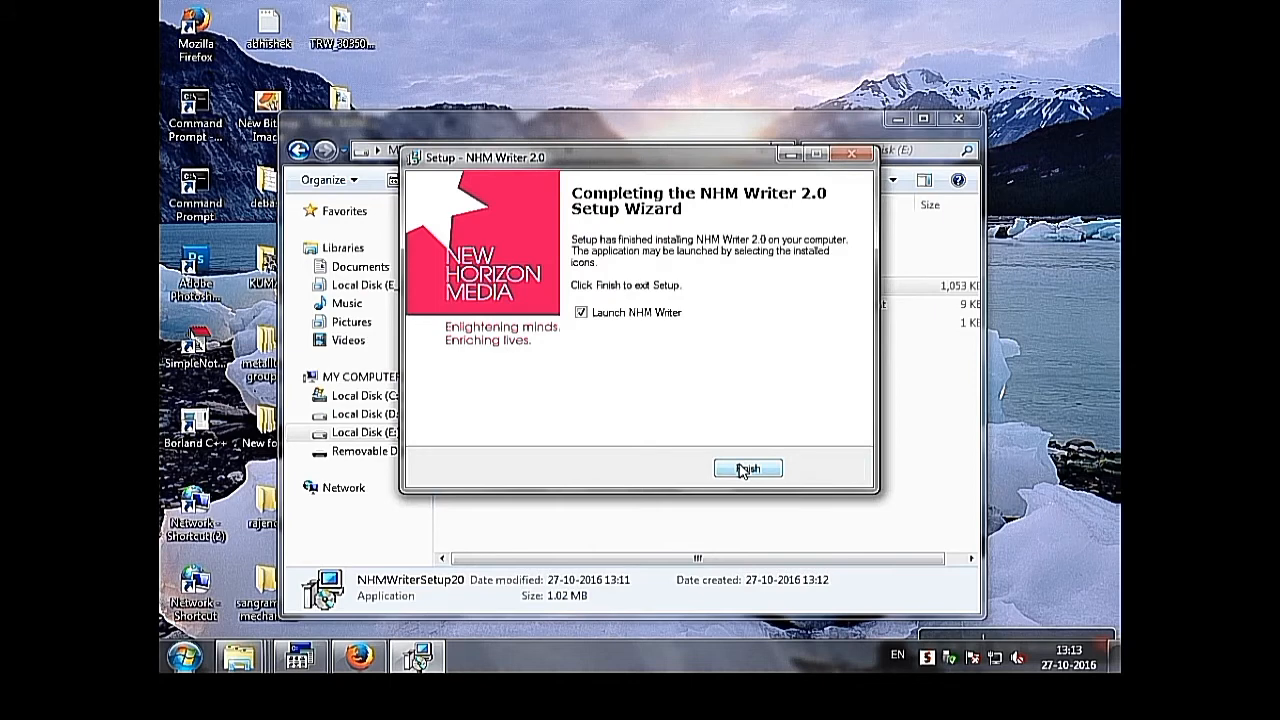
{"action": "left_click", "coordinate": [746, 470]}
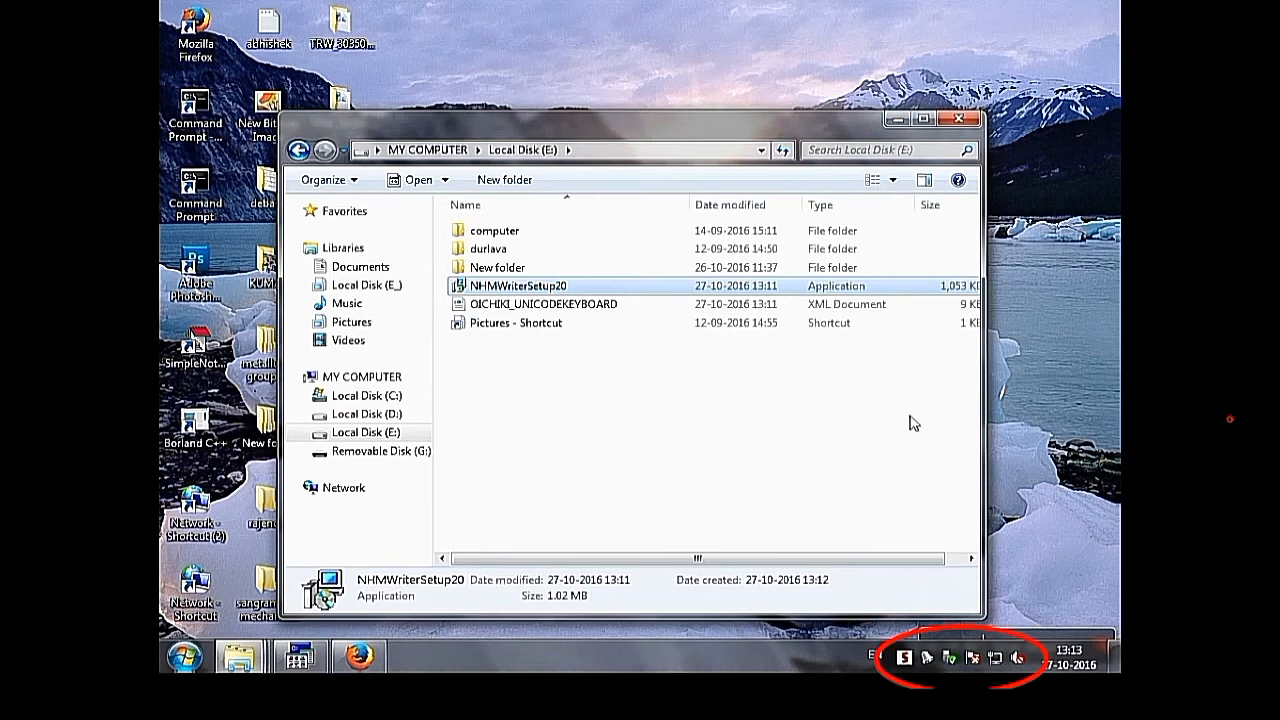
Open the NHM Writer settings and import the OICHIKI_UNICODEKEYBOARD keymap from Local Disk (E:)
{"action": "right_click", "coordinate": [928, 659]}
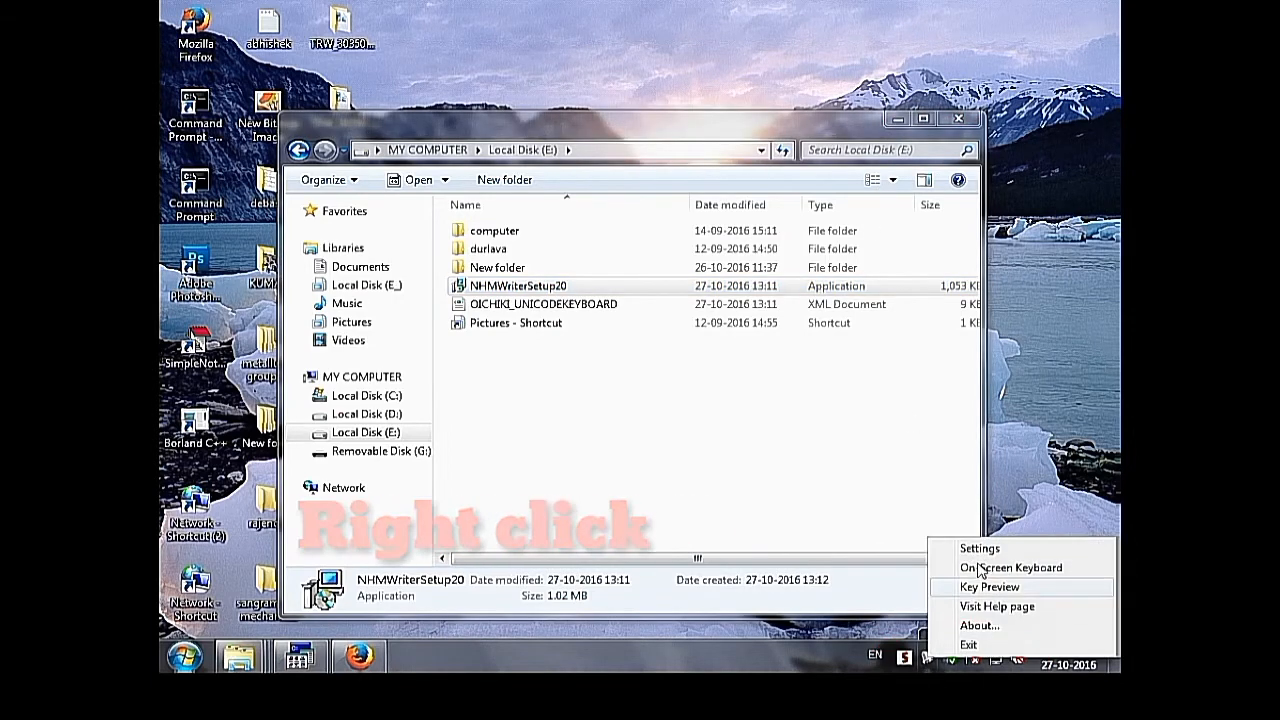
{"action": "left_click", "coordinate": [980, 549]}
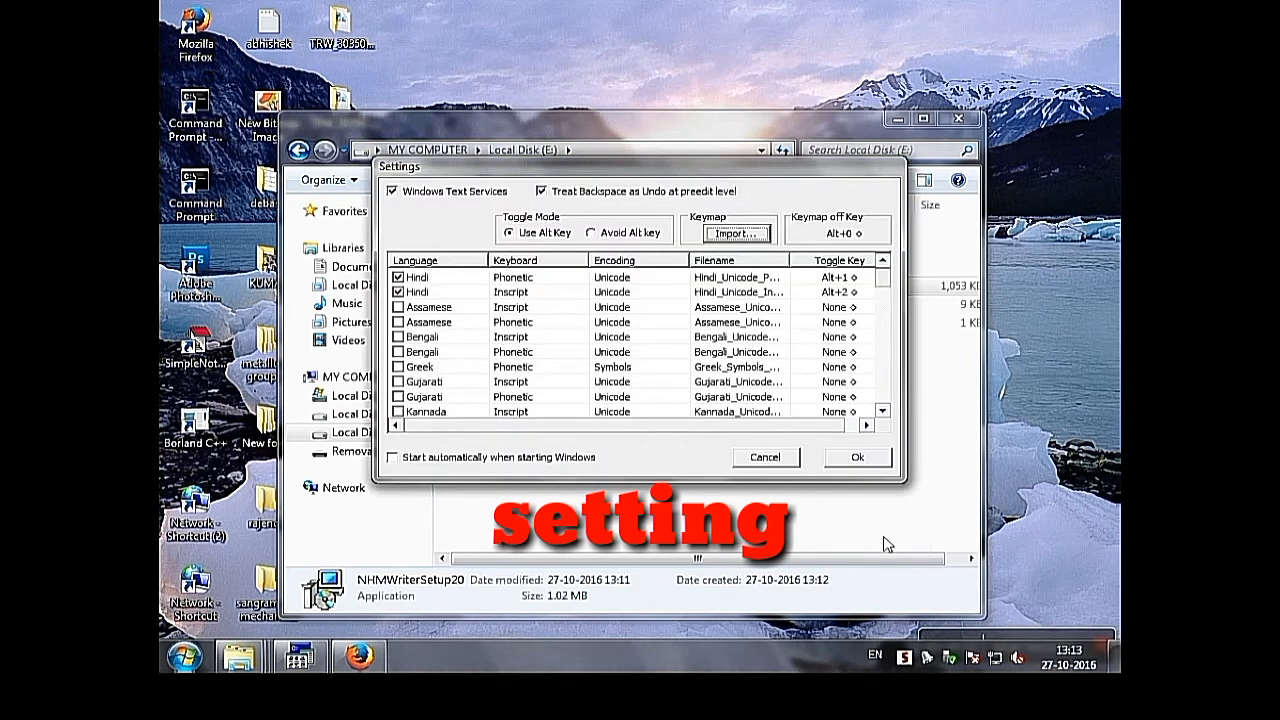
{"action": "left_click", "coordinate": [744, 240]}
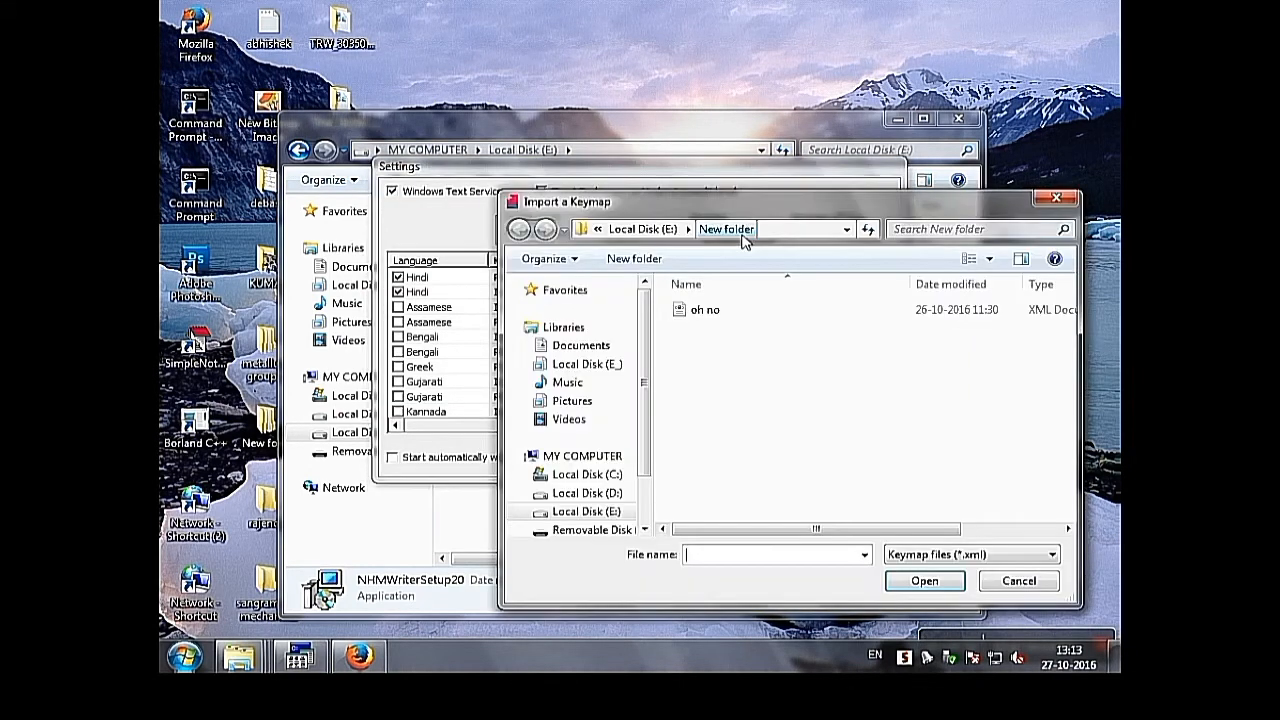
{"action": "left_click", "coordinate": [588, 511]}
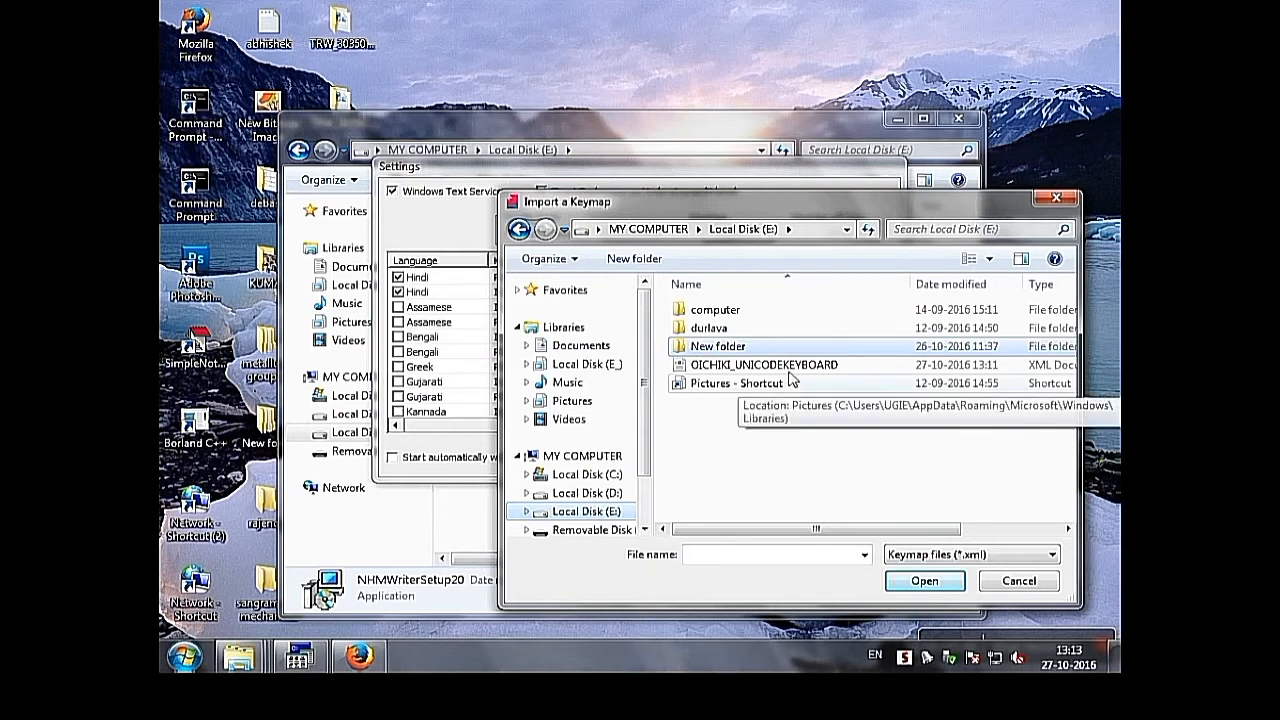
{"action": "left_click", "coordinate": [753, 366]}
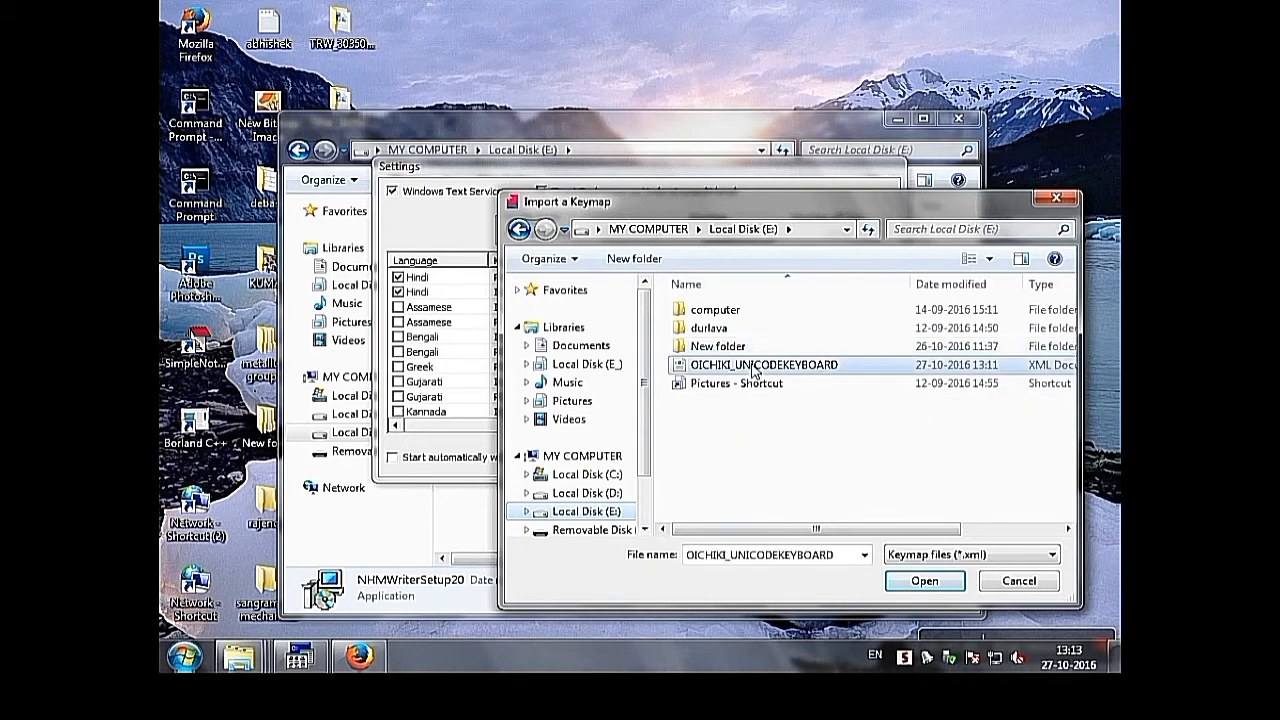
{"action": "left_click", "coordinate": [914, 587]}
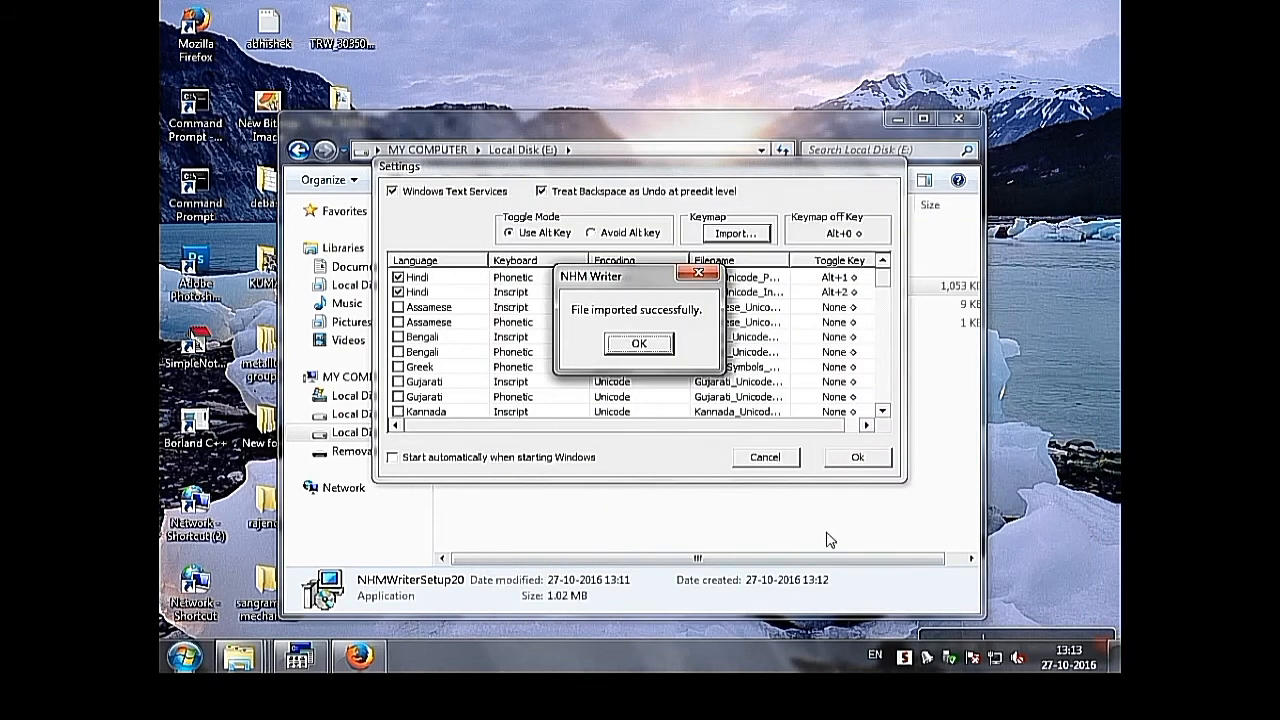
{"action": "left_click", "coordinate": [646, 347]}
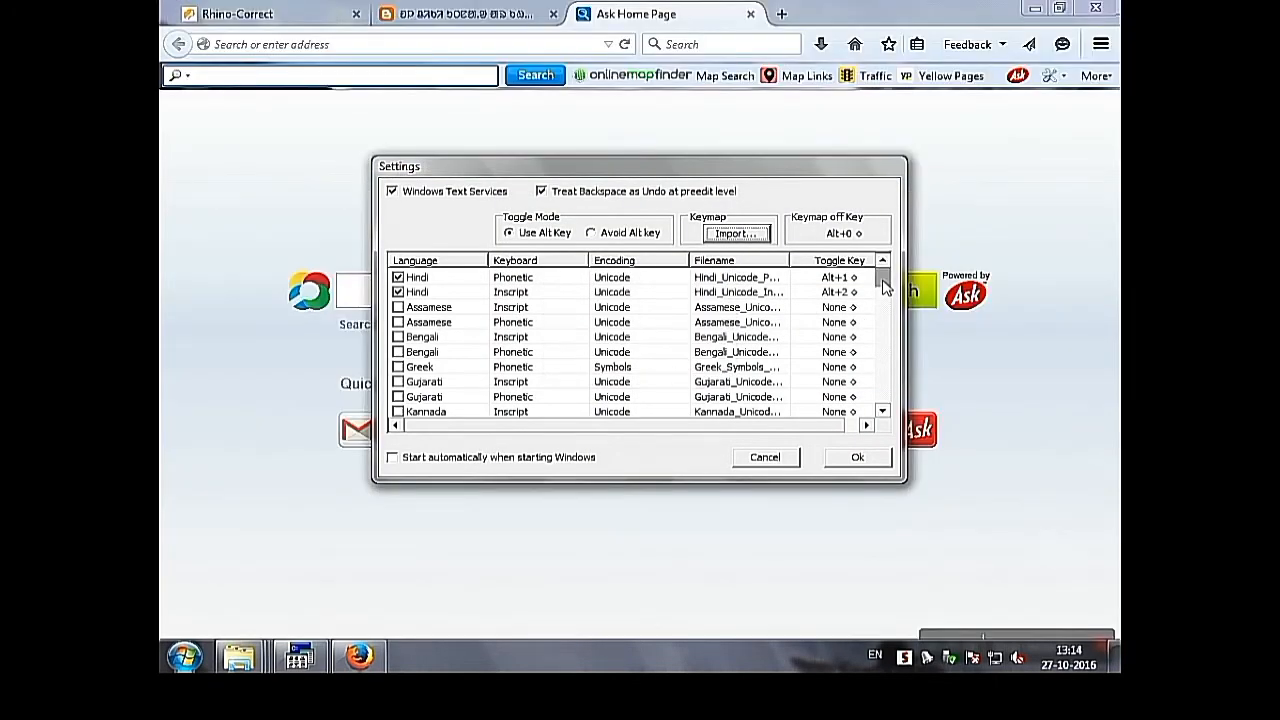
Enable the SANTALI keyboard in the NHM Writer settings, assign it the toggle key Alt+9 and save the settings
{"action": "left_click_drag", "start_coordinate": [884, 287], "coordinate": [855, 325]}
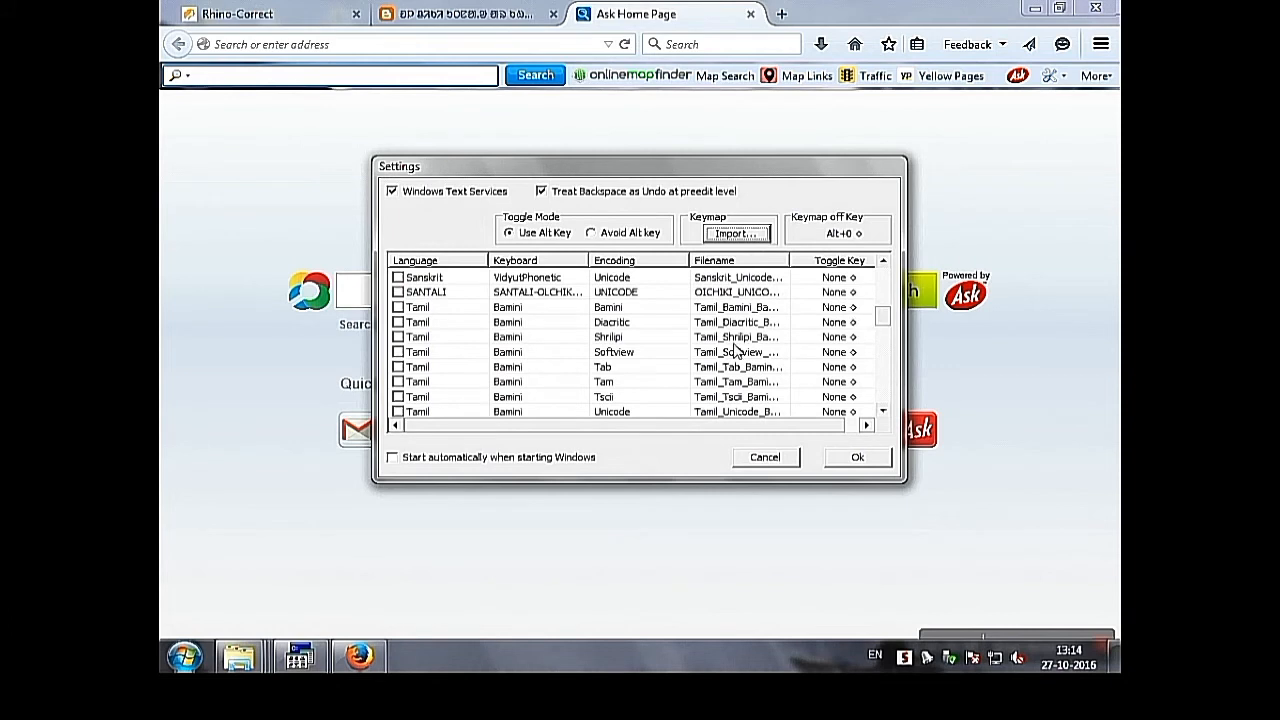
{"action": "left_click", "coordinate": [398, 292]}
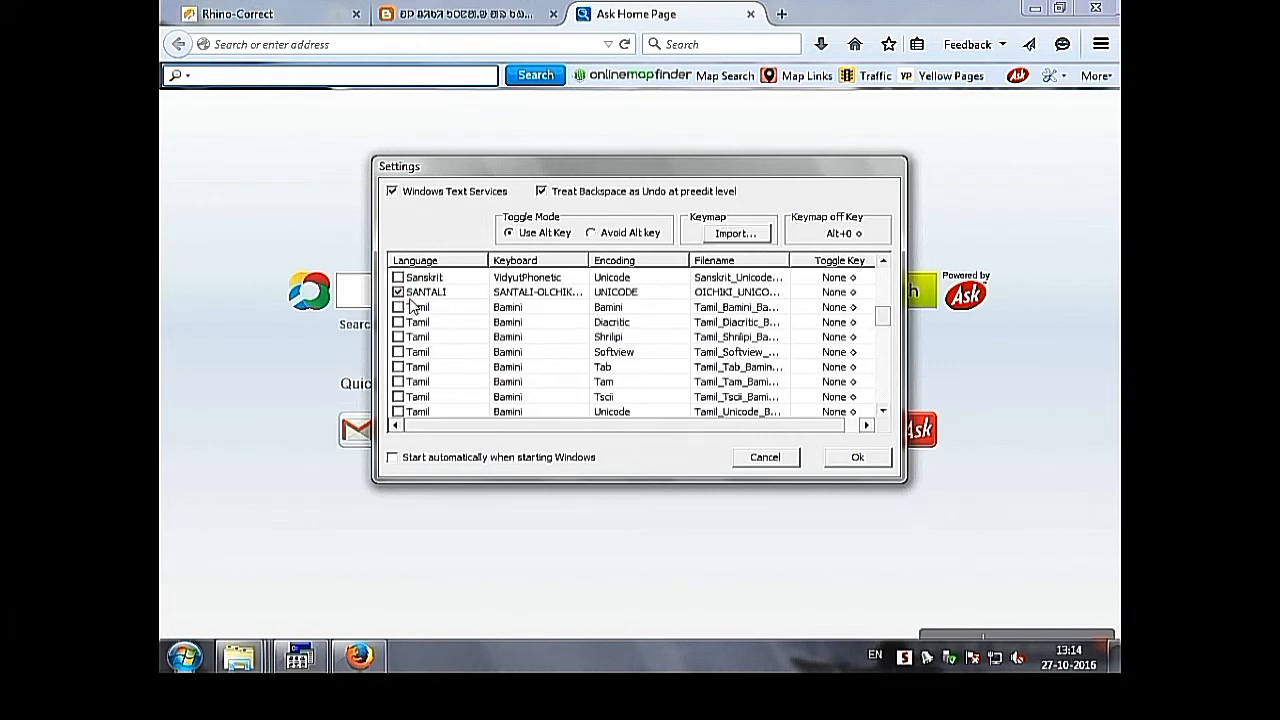
{"action": "right_click", "coordinate": [843, 295]}
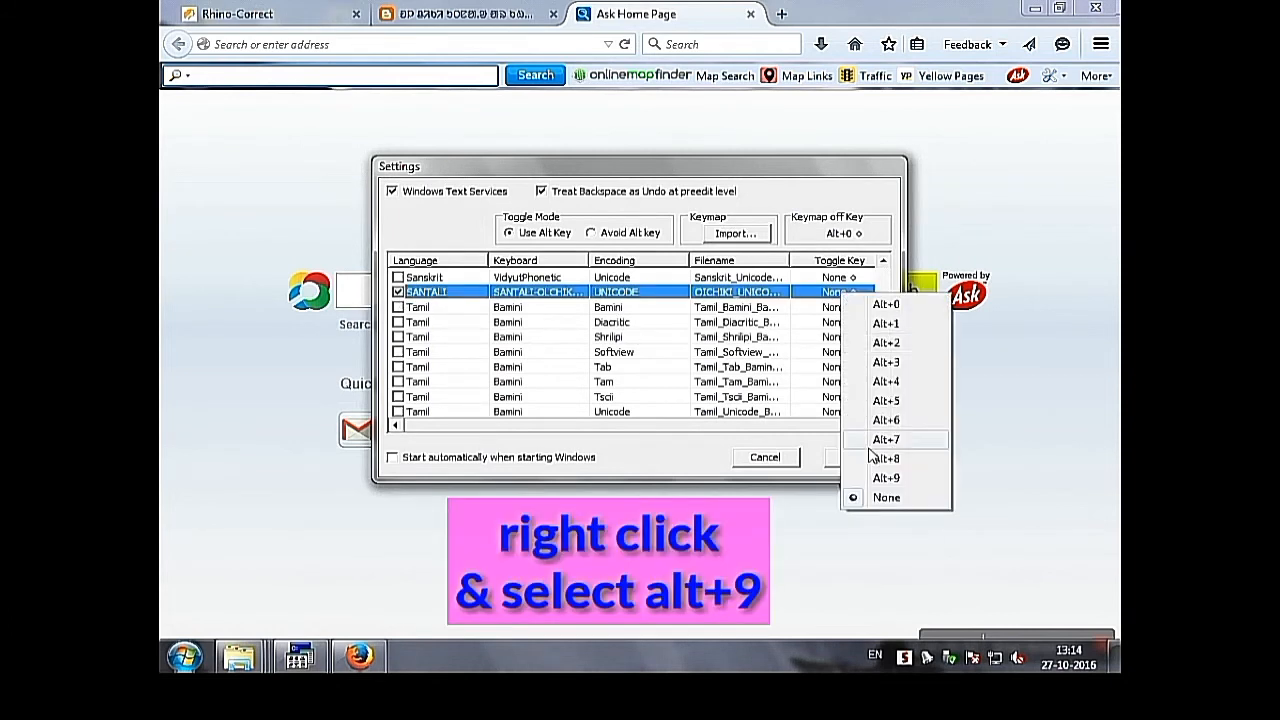
{"action": "left_click", "coordinate": [878, 487]}
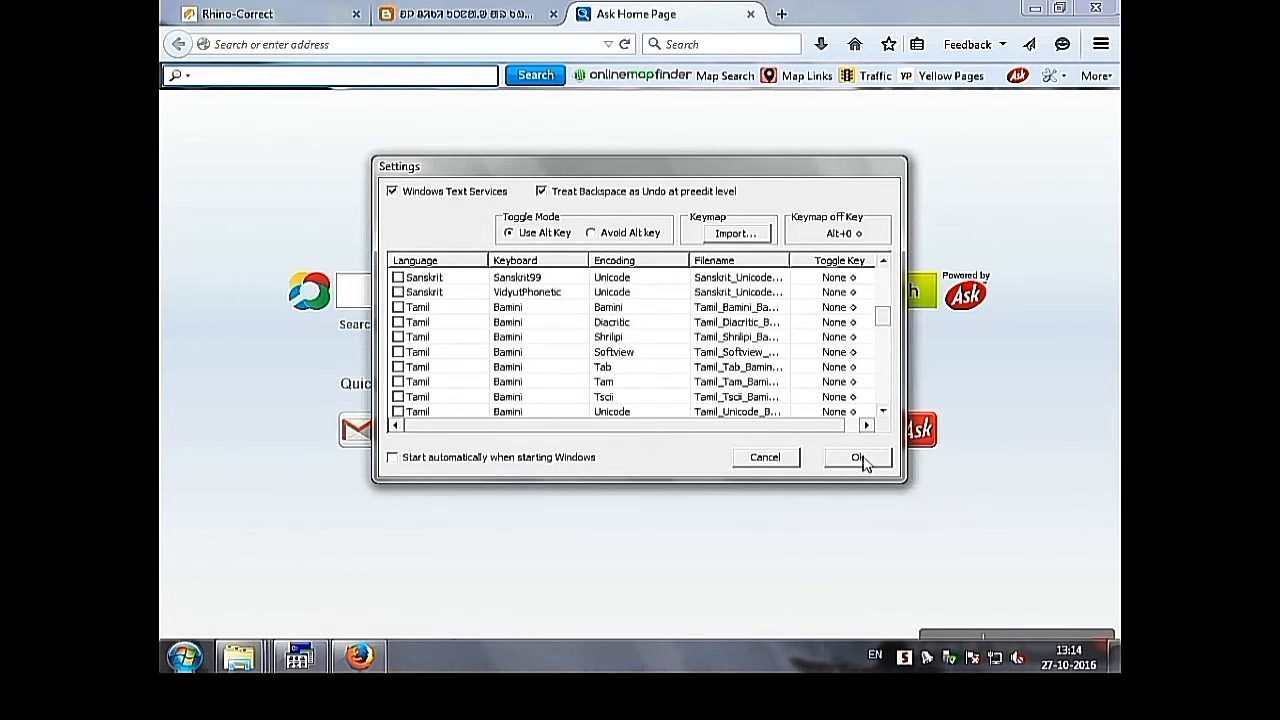
{"action": "left_click", "coordinate": [857, 457]}
{"action": "left_click", "coordinate": [630, 346]}
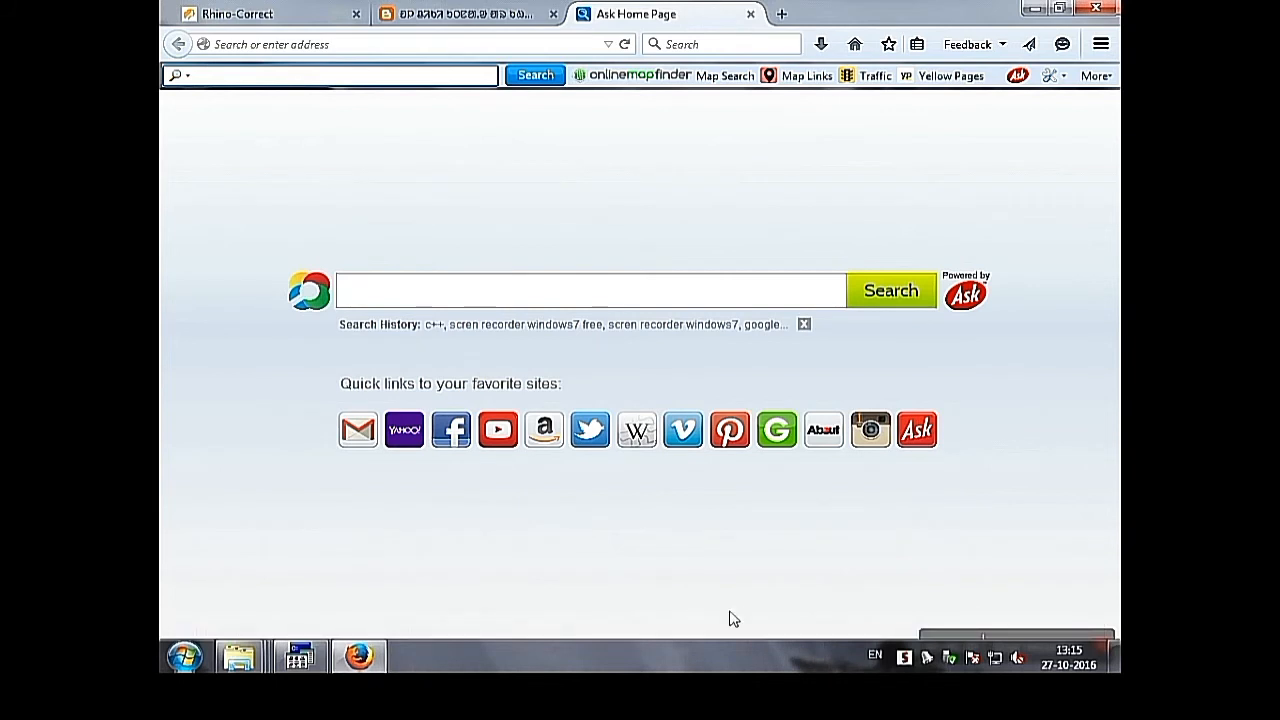
Try to select the SANTALI-OLCHIKI-KEYBOARD UNICODE keymap and enter the test text sggj in the Ask page's main search box
{"action": "left_click", "coordinate": [928, 658]}
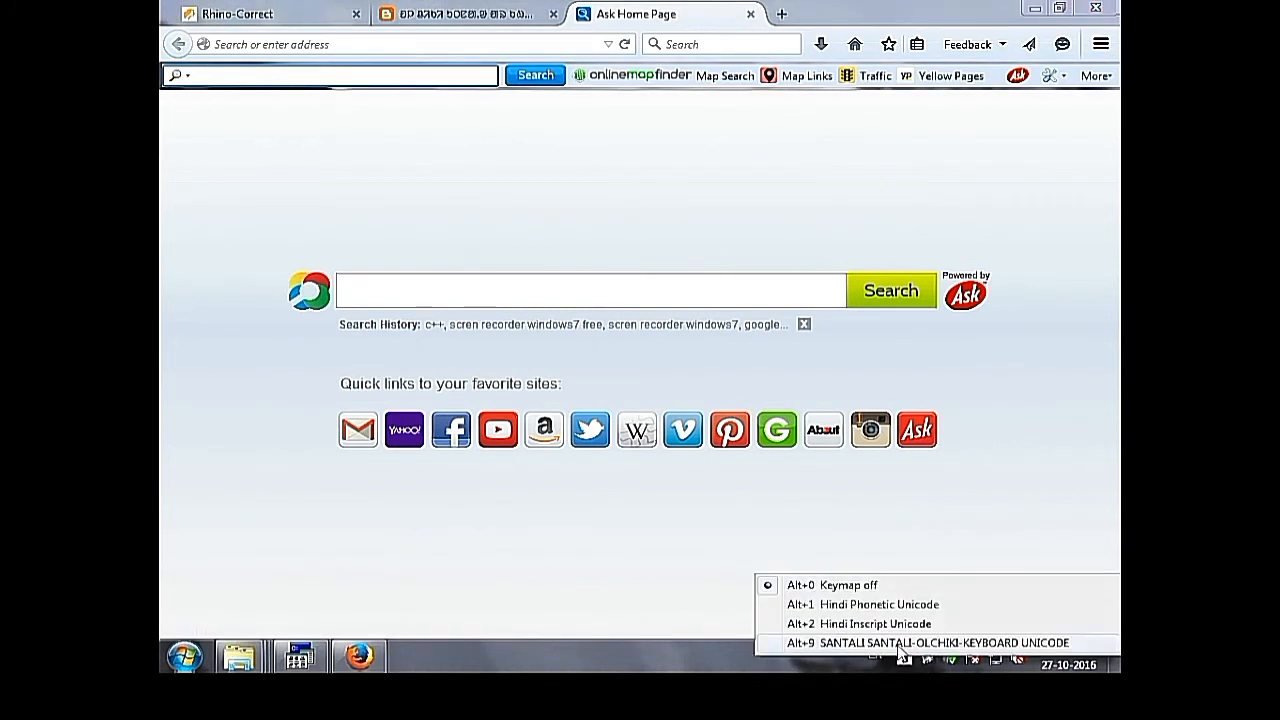
{"action": "left_click", "coordinate": [900, 645]}
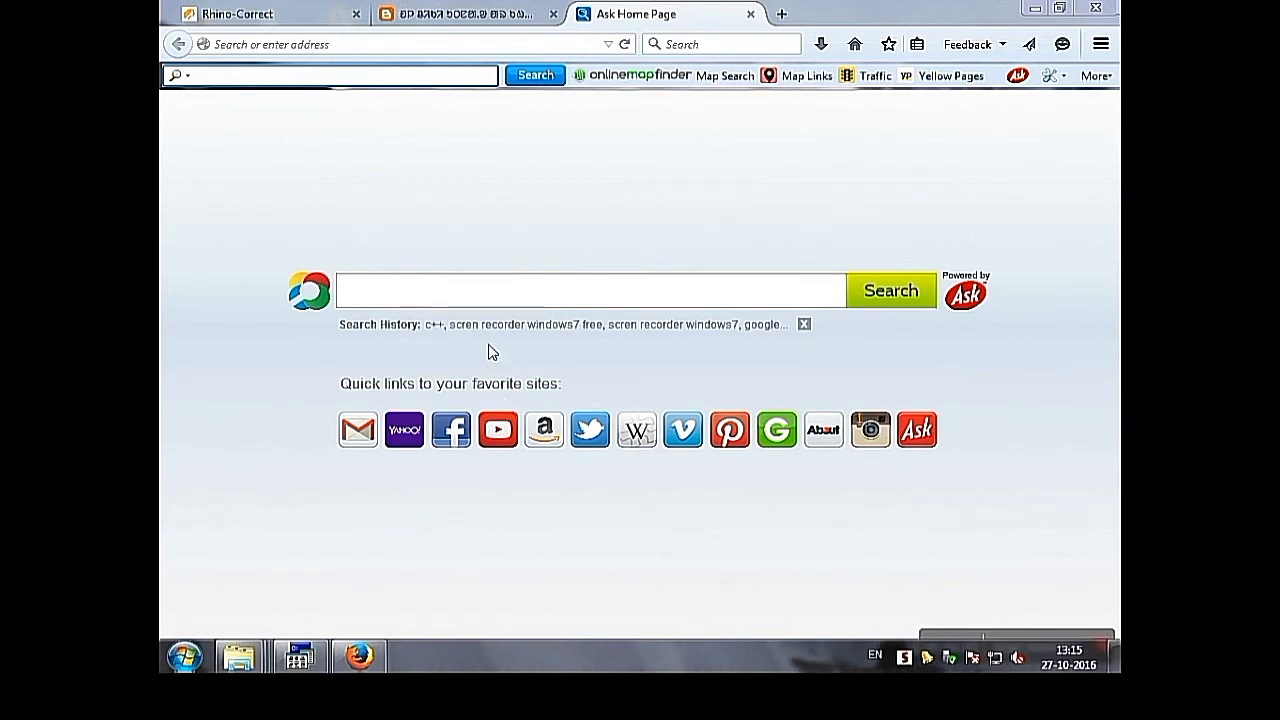
{"action": "left_click", "coordinate": [471, 306]}
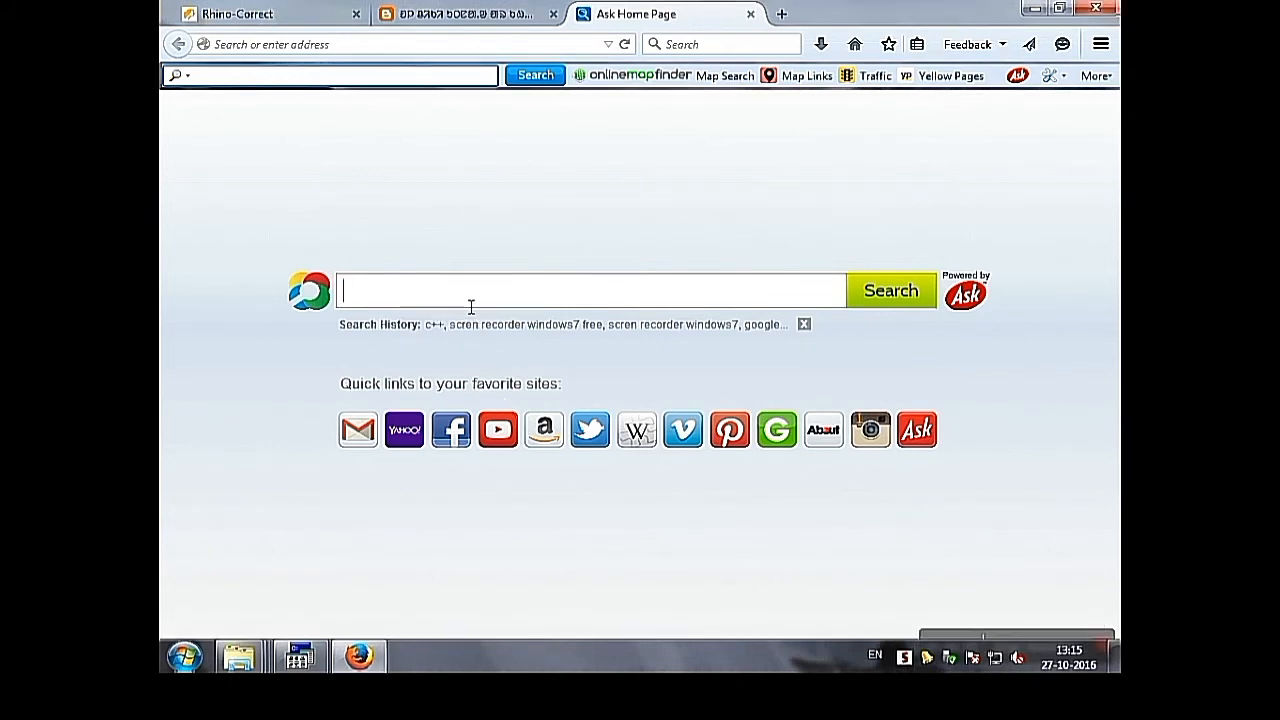
{"action": "type", "text": "sggj"}
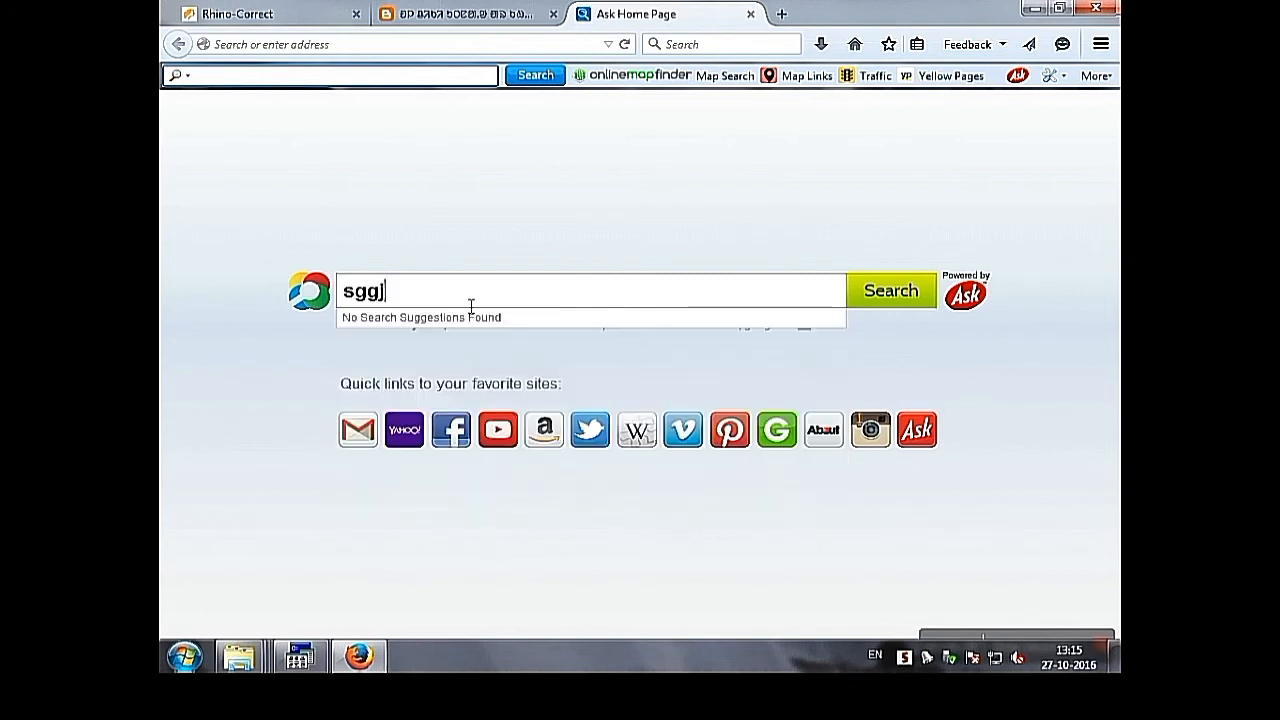
Activate the SANTALI-OLCHIKI-KEYBOARD UNICODE keymap and append a run of Ol Chiki test characters to the search text
{"action": "left_click", "coordinate": [926, 662]}
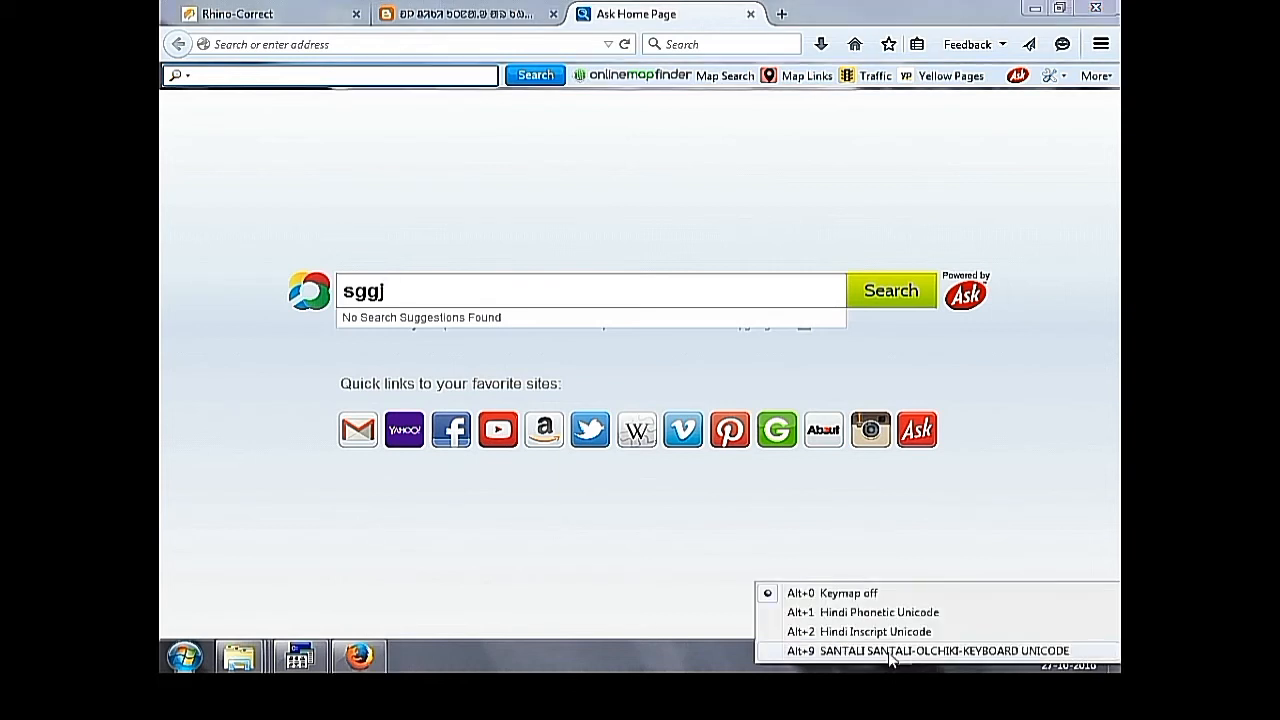
{"action": "left_click", "coordinate": [890, 649]}
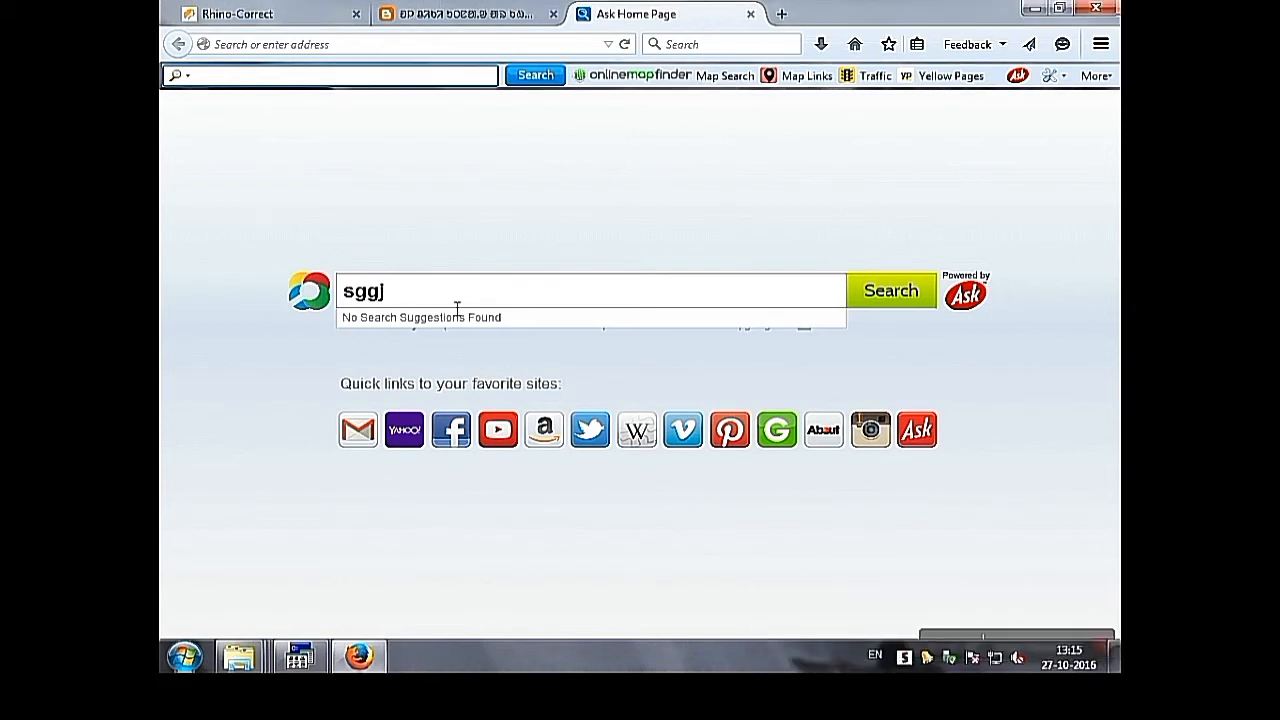
{"action": "type", "text": "ᱜᱜᱞᱮᱥᱵᱜᱜᱦᱡ"}
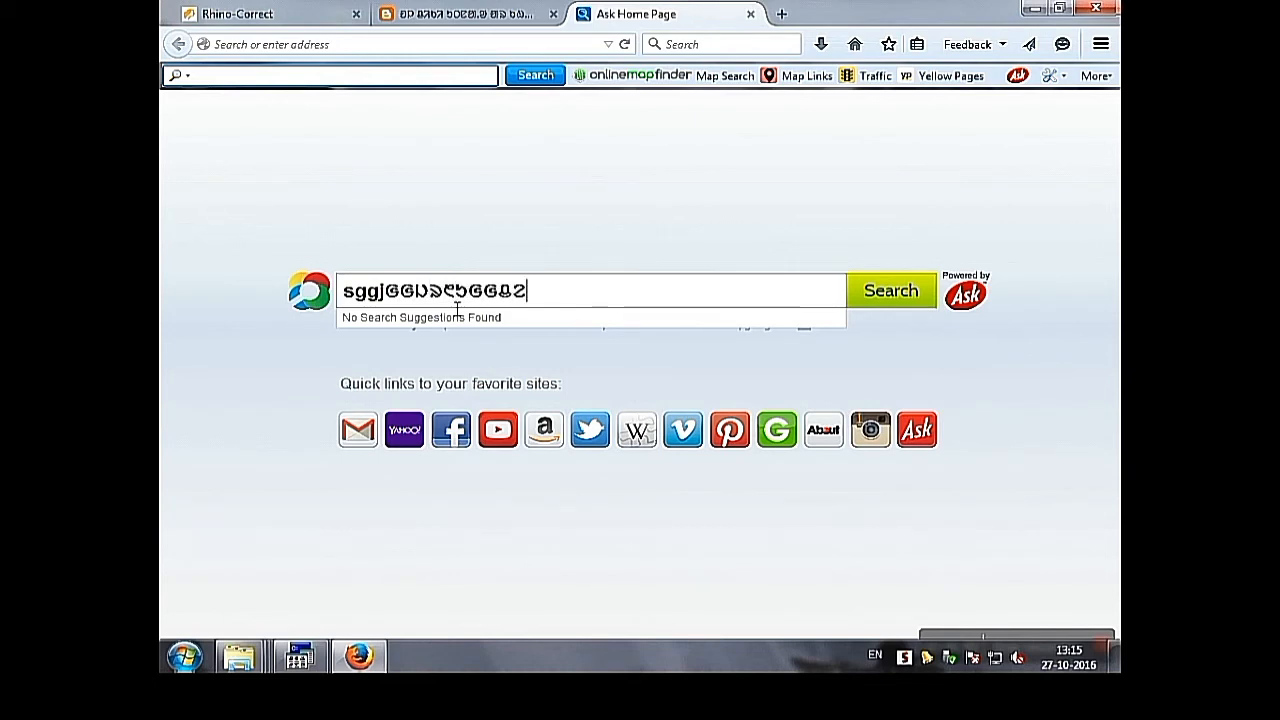
{"action": "type", "text": "ᱠᱠᱤ"}
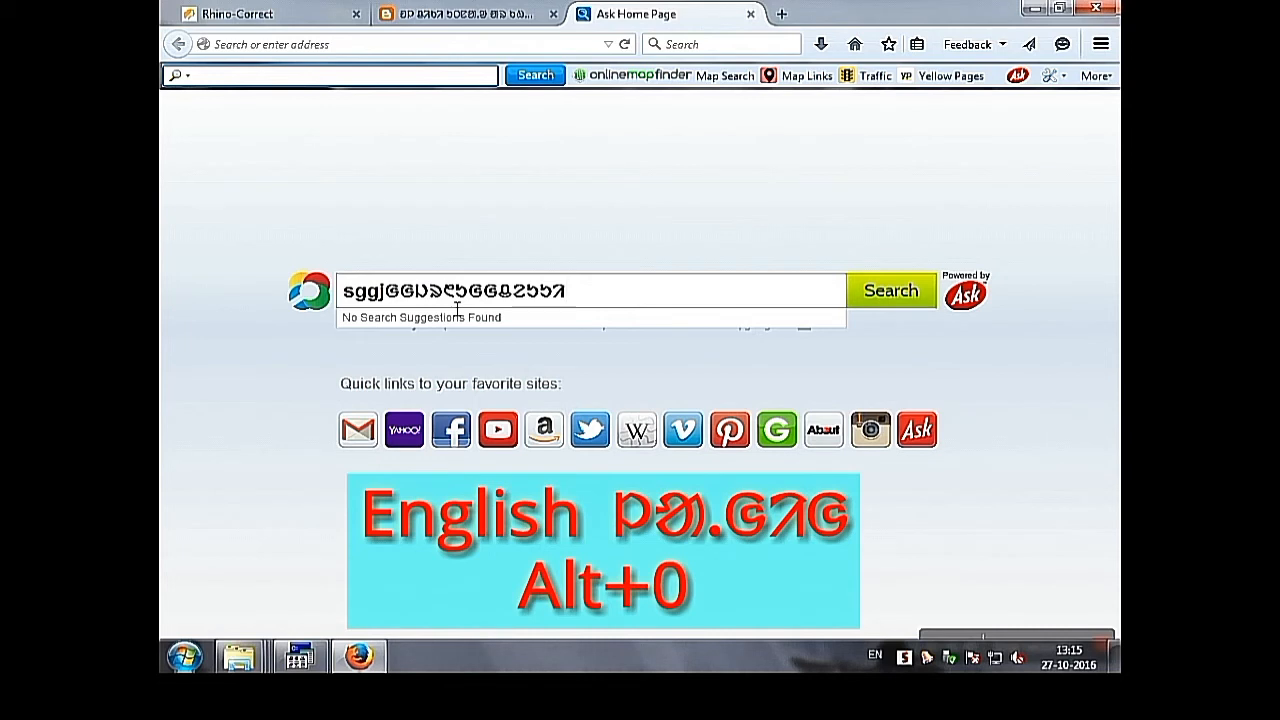
Turn the keymap off and append yhhjkk to the search text, then reactivate the SANTALI keymap and add more Ol Chiki characters
{"action": "type", "text": "yhhjkk"}
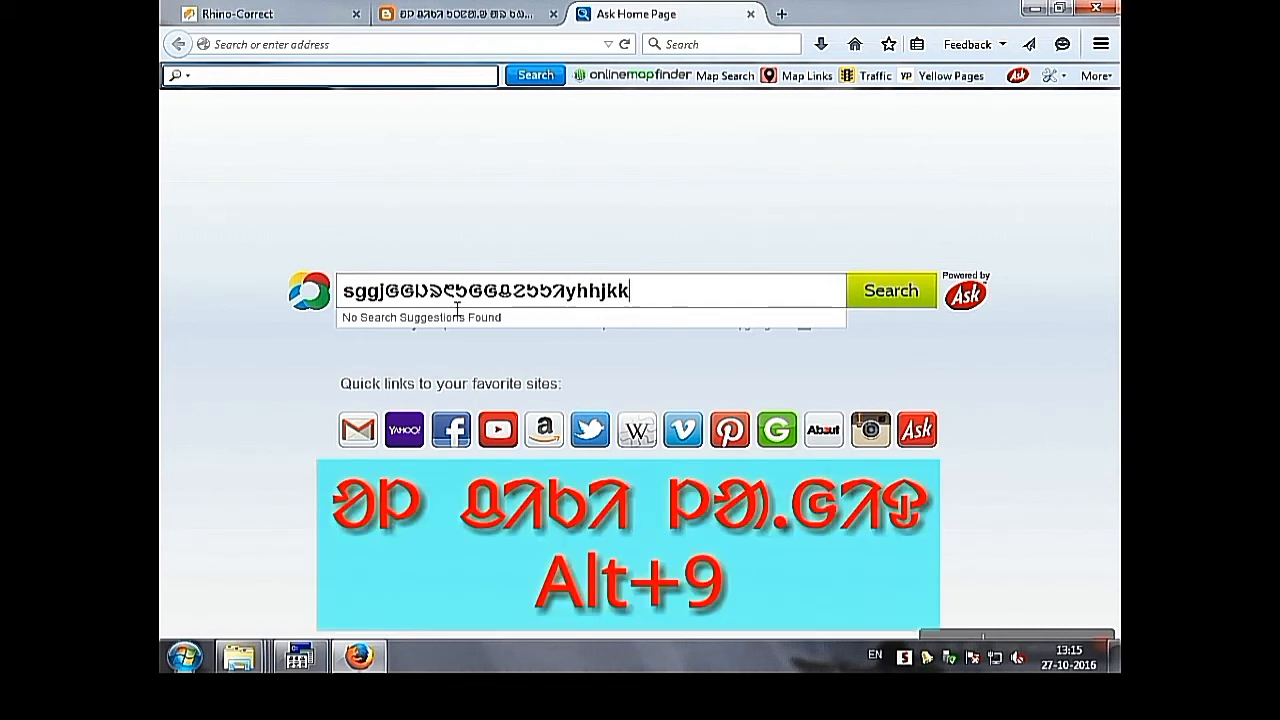
{"action": "type", "text": "ᱛᱛᱞᱞᱛᱩᱛ"}
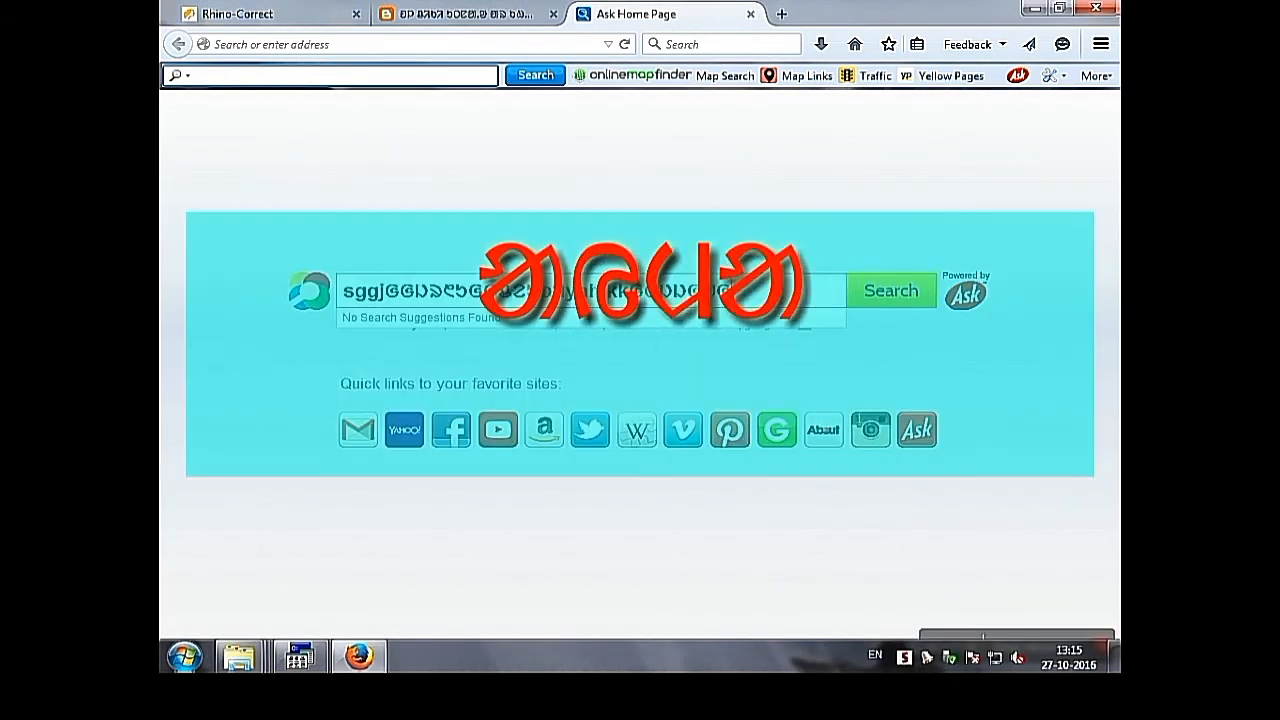
Close the Firefox window together with its open tabs
{"action": "left_click", "coordinate": [1096, 8]}
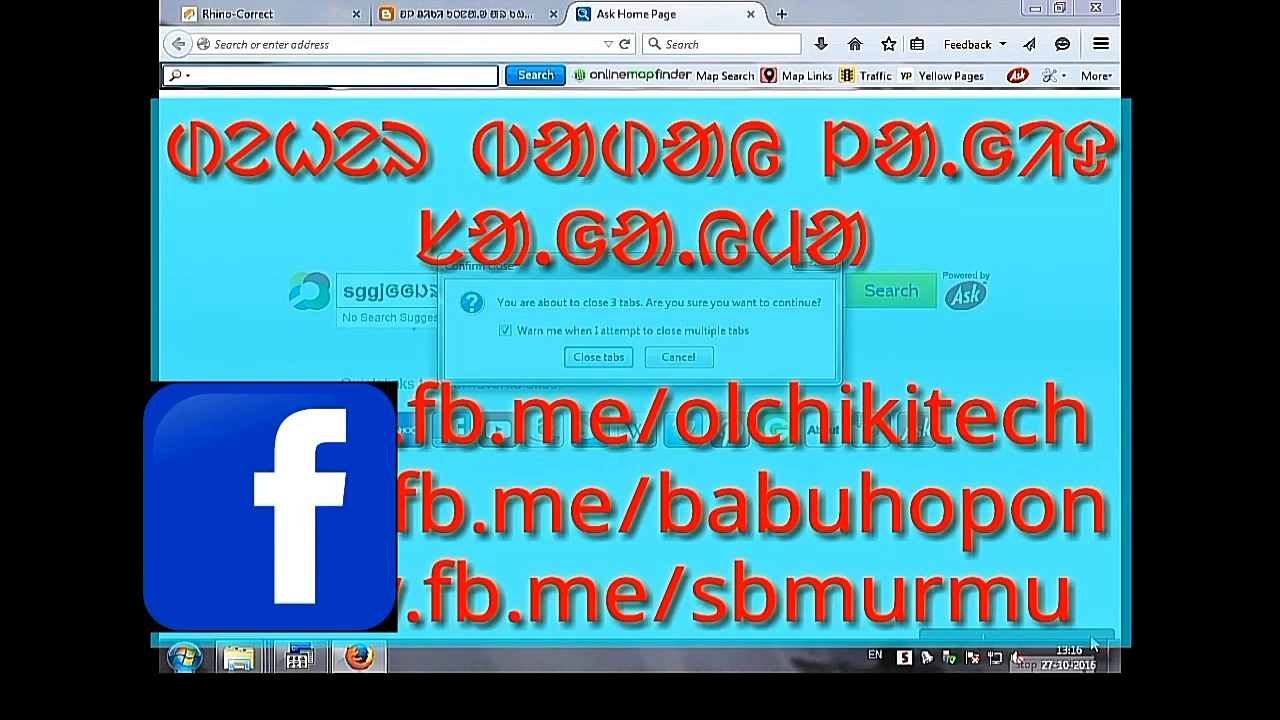
{"action": "left_click", "coordinate": [1091, 635]}
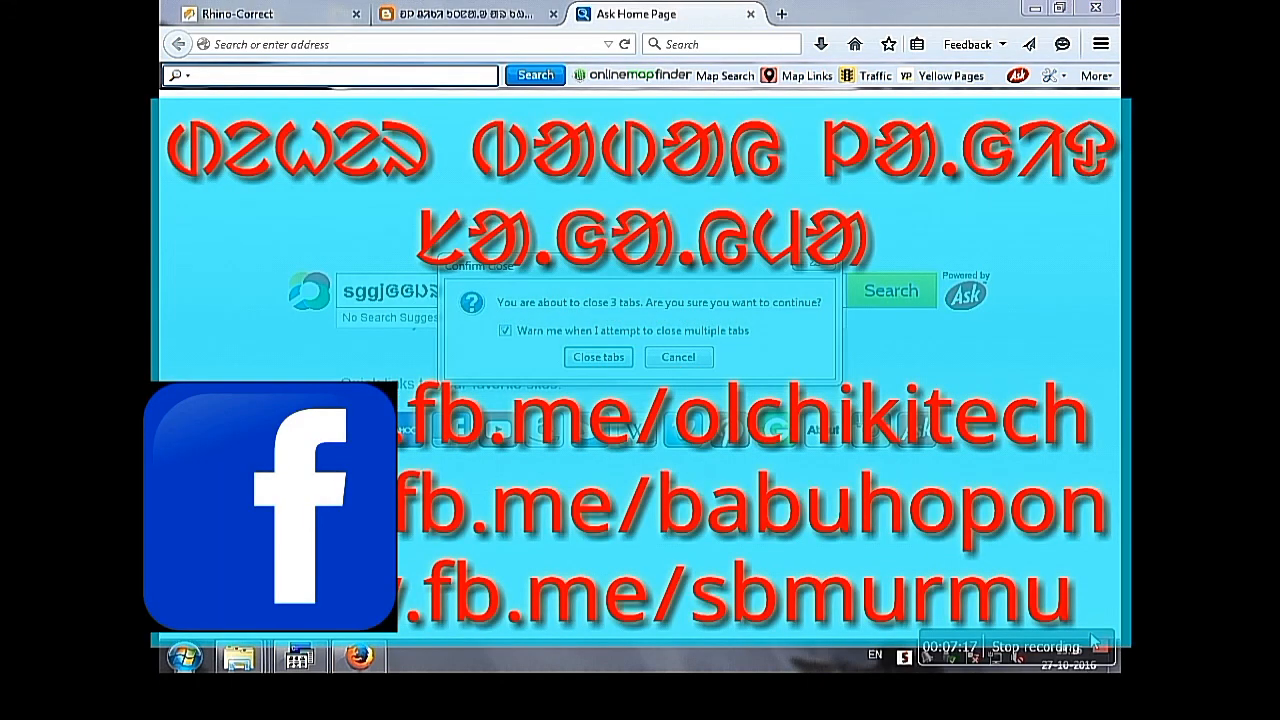